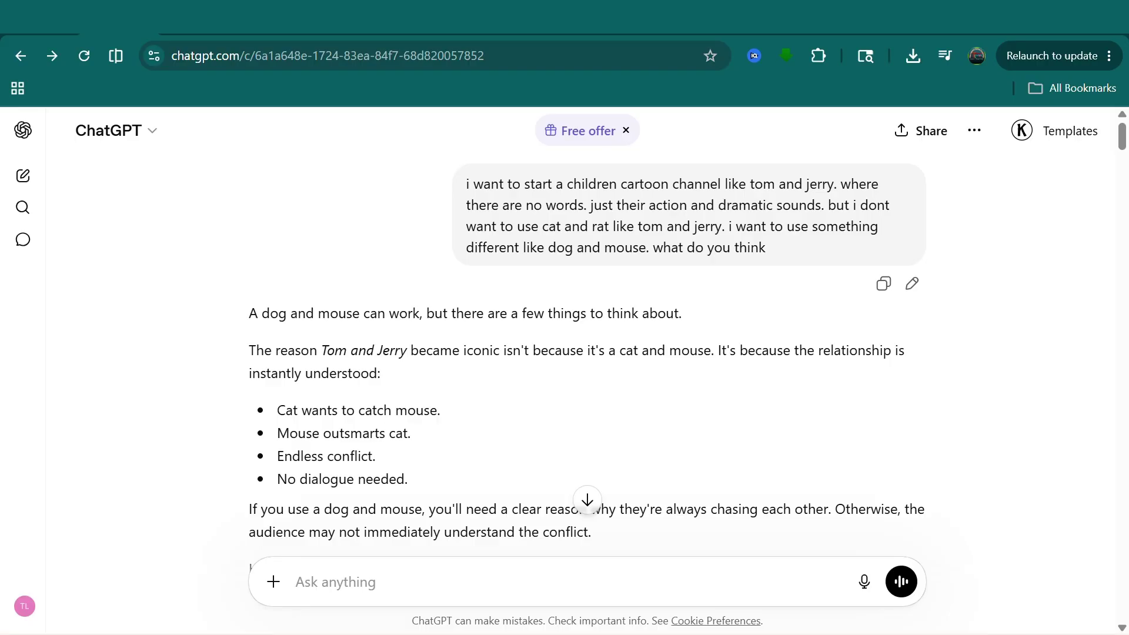
Step: Look over the opening cartoon channel prompt in ChatGPT and the list of saved prompts in the Google Docs document
scroll(587, 353, "down", 3)
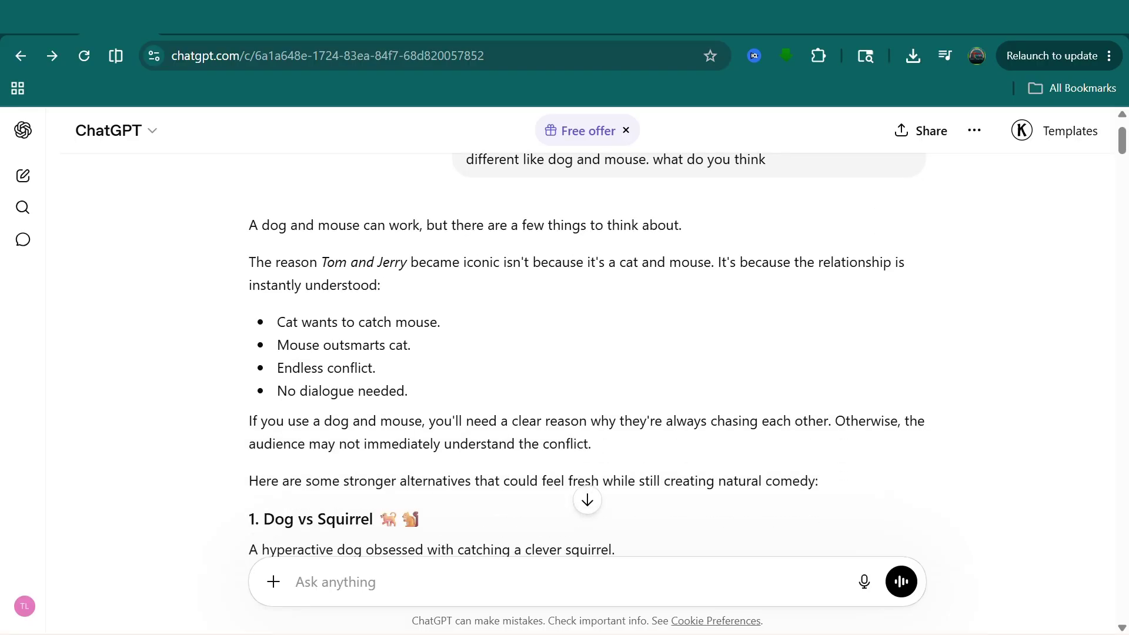
scroll(587, 354, "up", 3)
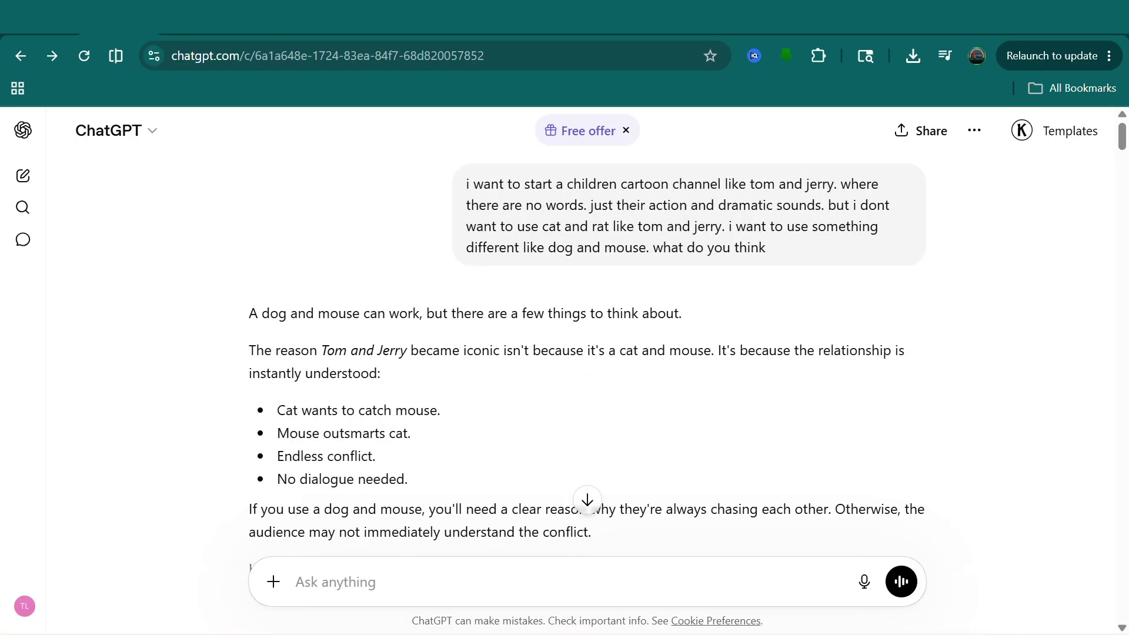
key("ctrl+Tab")
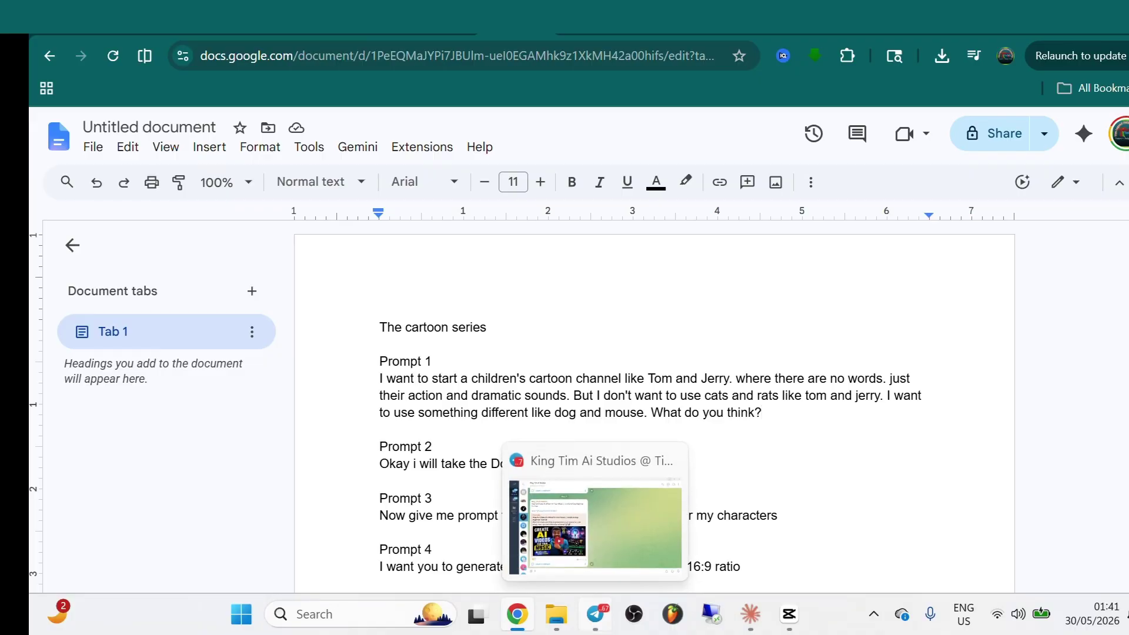
Step: Switch to the Telegram channel, look back to the May 14 post sharing the podcast prompt document, and return to ChatGPT
left_click(595, 621)
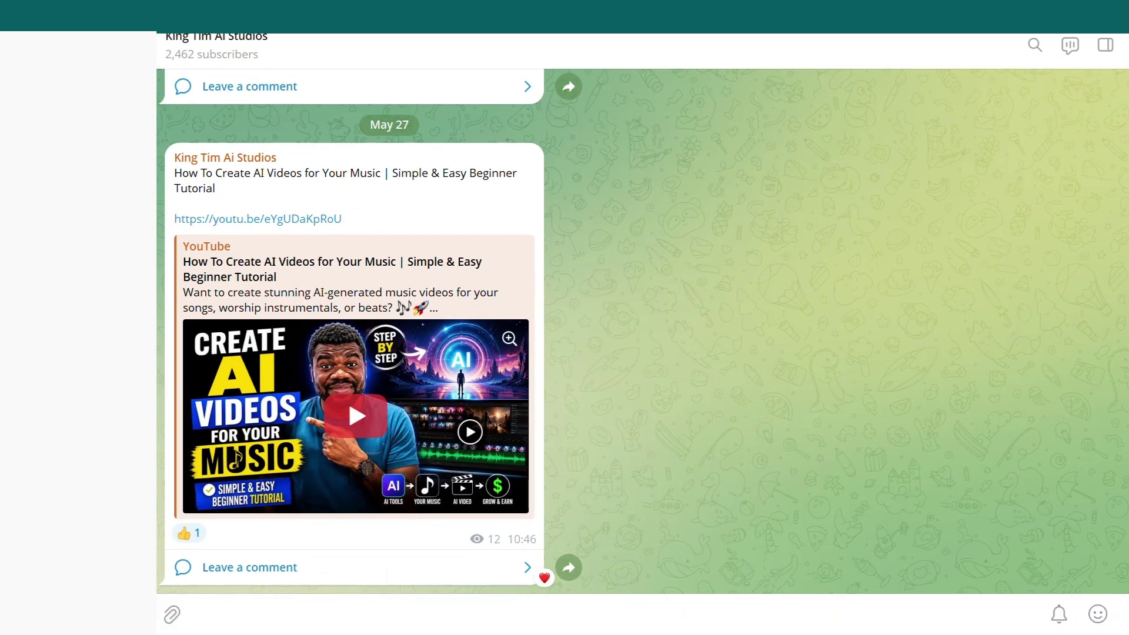
scroll(349, 401, "up", 10)
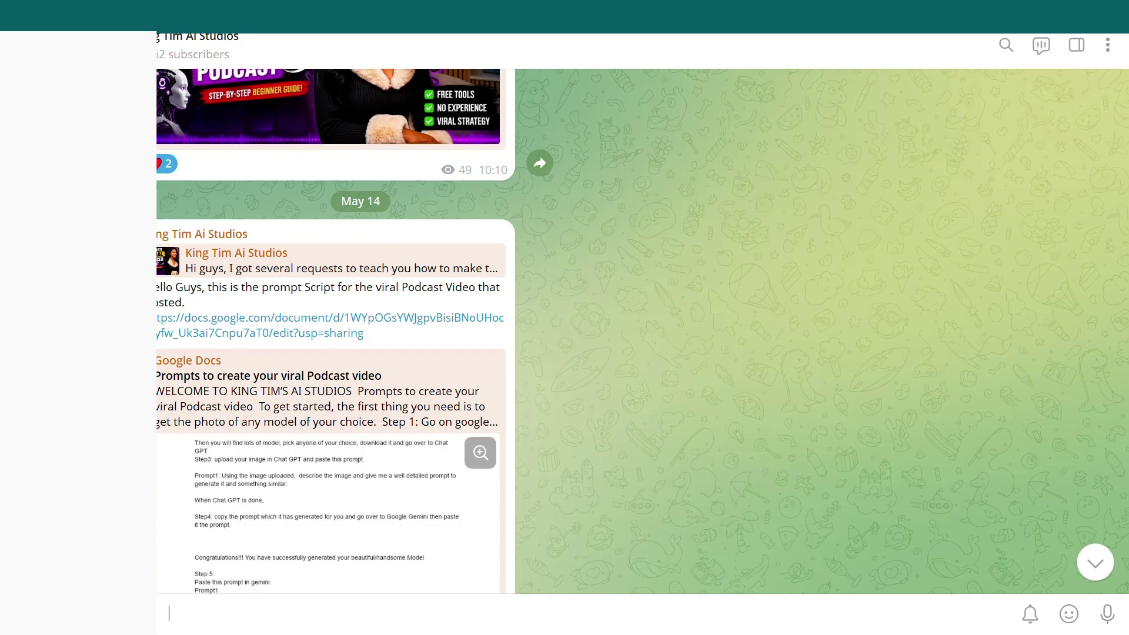
scroll(336, 329, "up", 4)
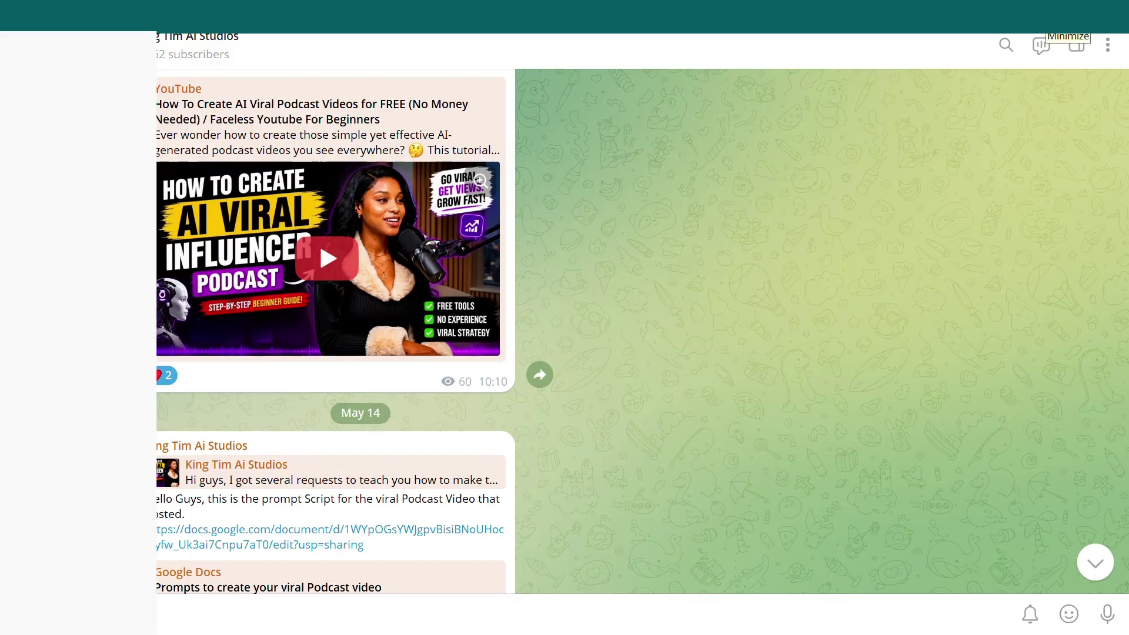
left_click(1059, 17)
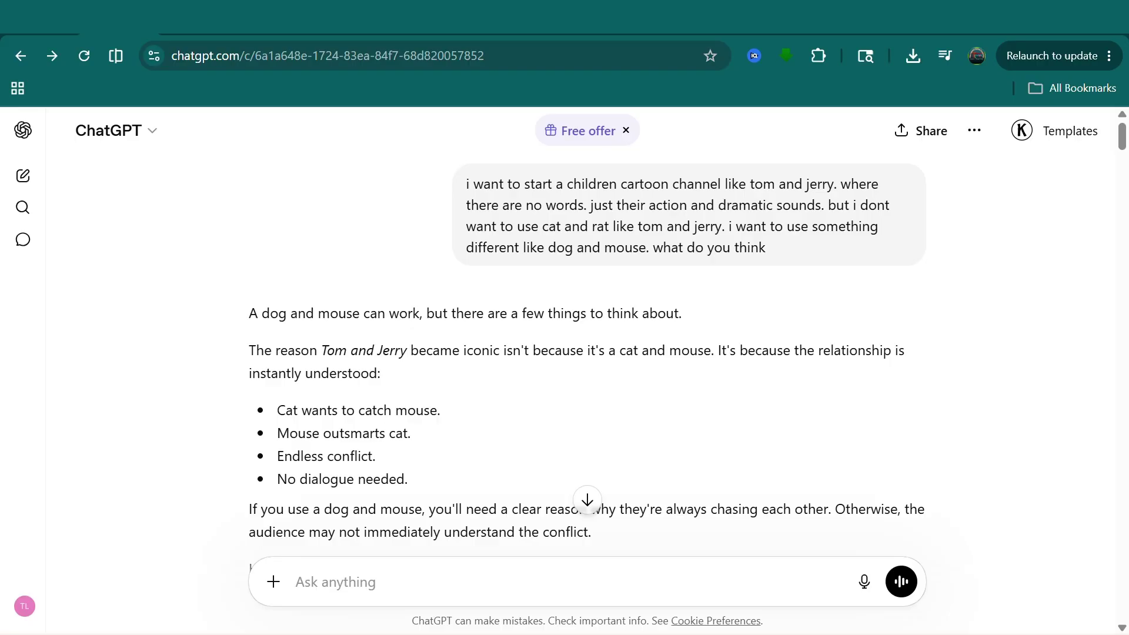
Step: Read through the ChatGPT conversation from the animal pair suggestions and the Dog vs Squirrel choice to the master character sheet prompt
scroll(588, 353, "down", 6)
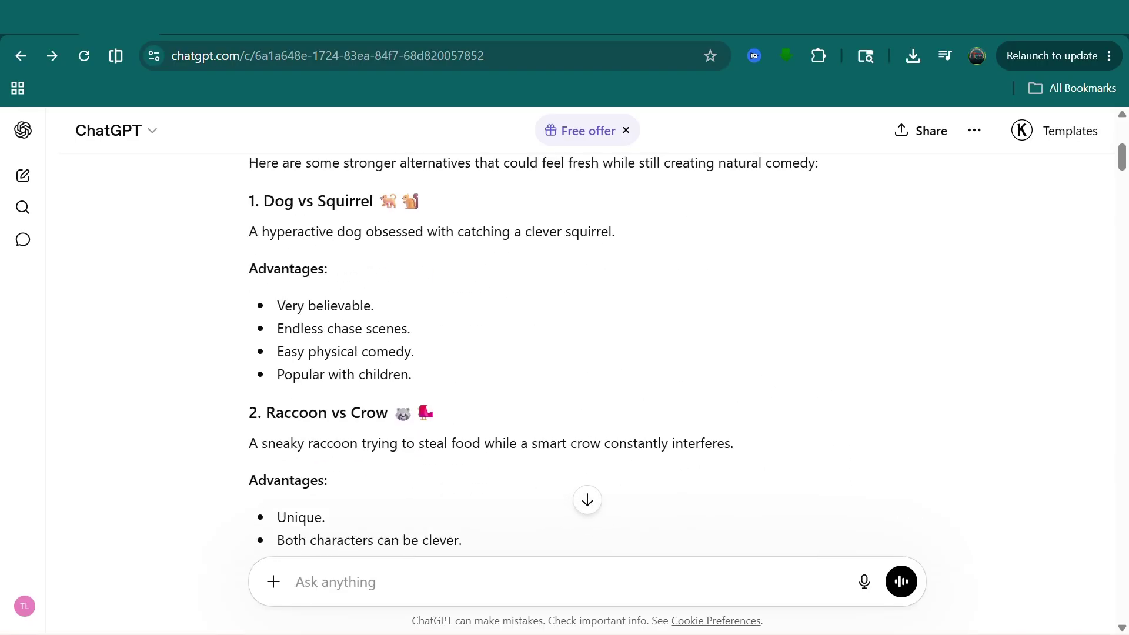
scroll(534, 351, "up", 1)
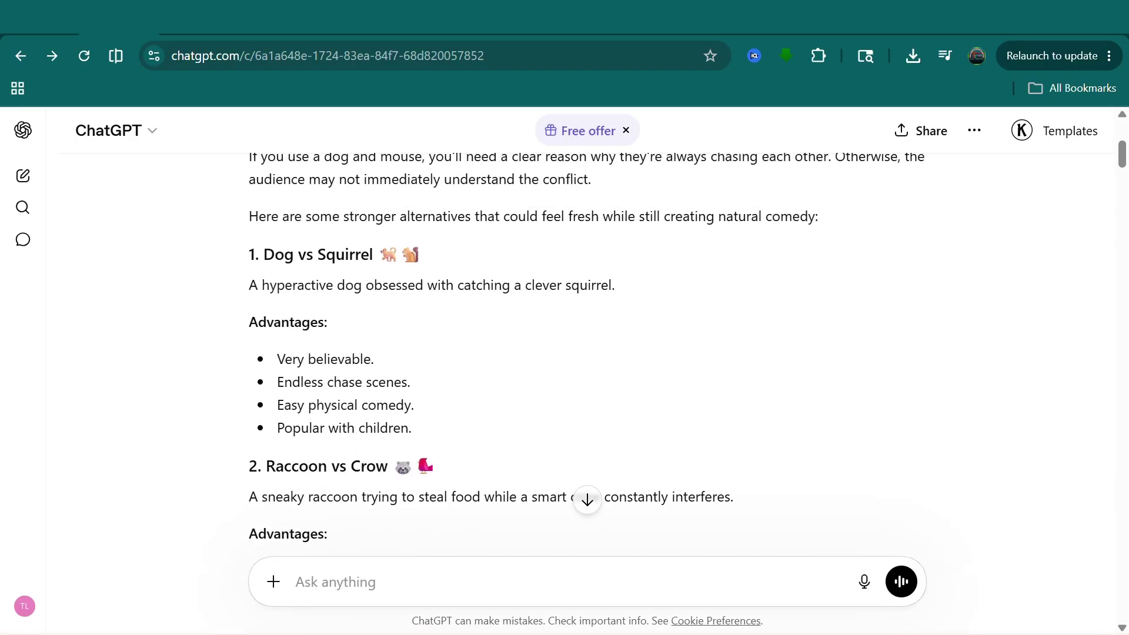
scroll(587, 353, "down", 20)
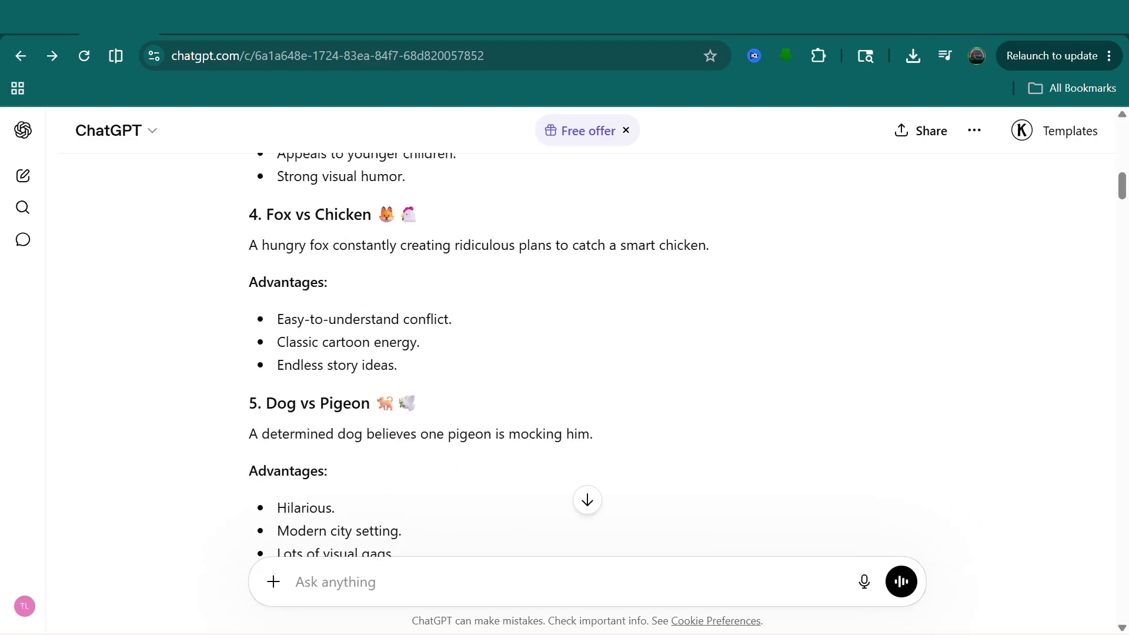
scroll(589, 354, "down", 15)
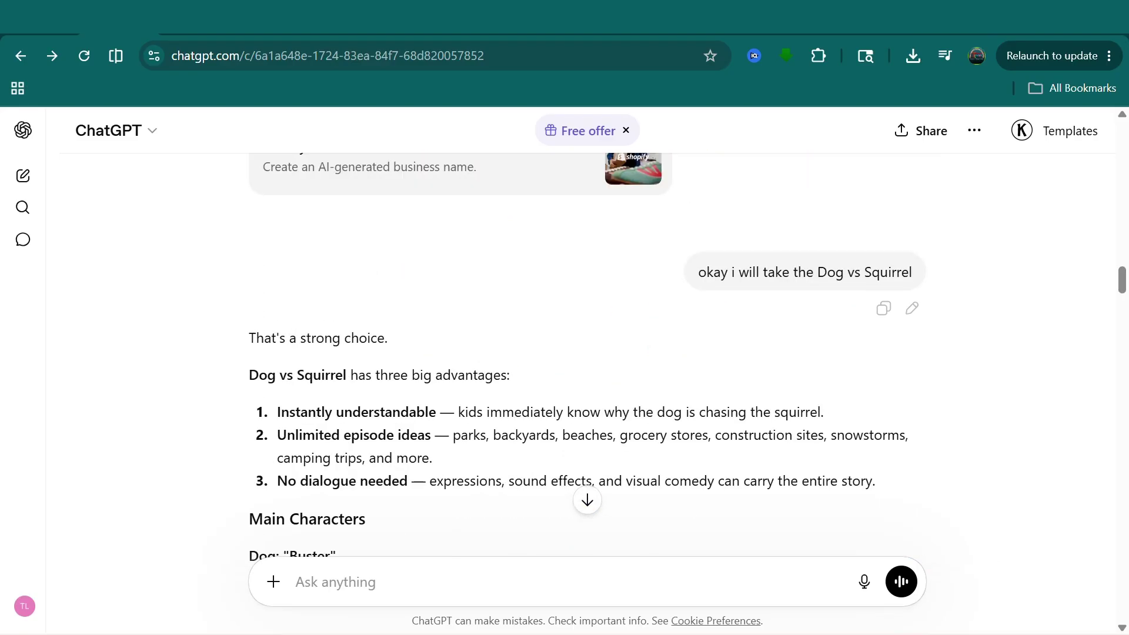
scroll(588, 353, "down", 5)
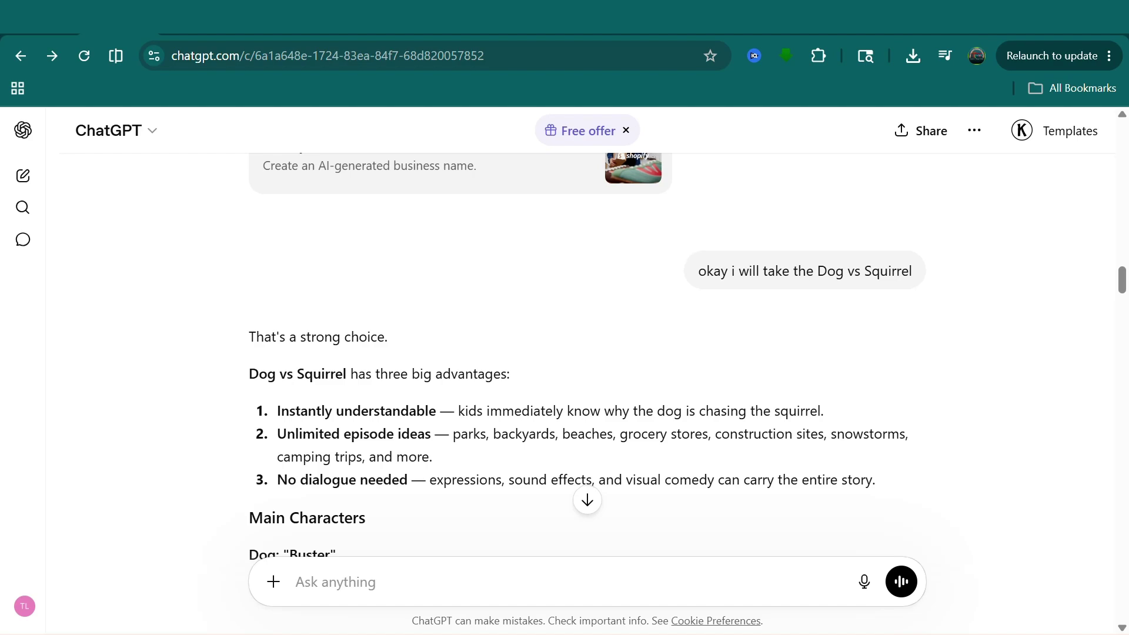
scroll(587, 353, "down", 3)
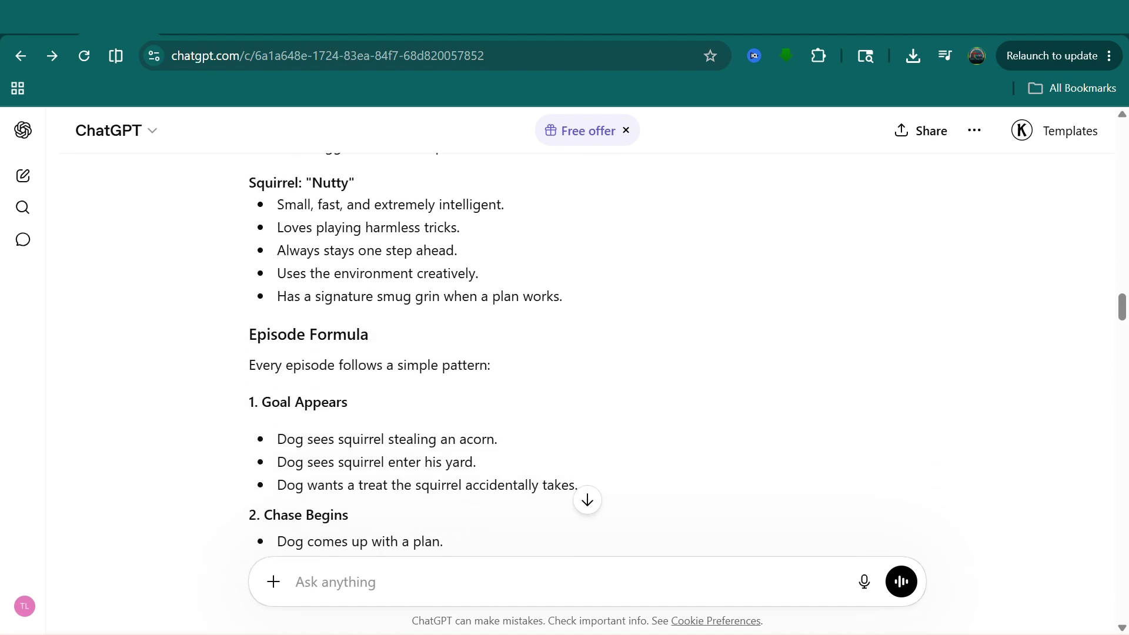
scroll(588, 354, "down", 6)
scroll(587, 353, "down", 15)
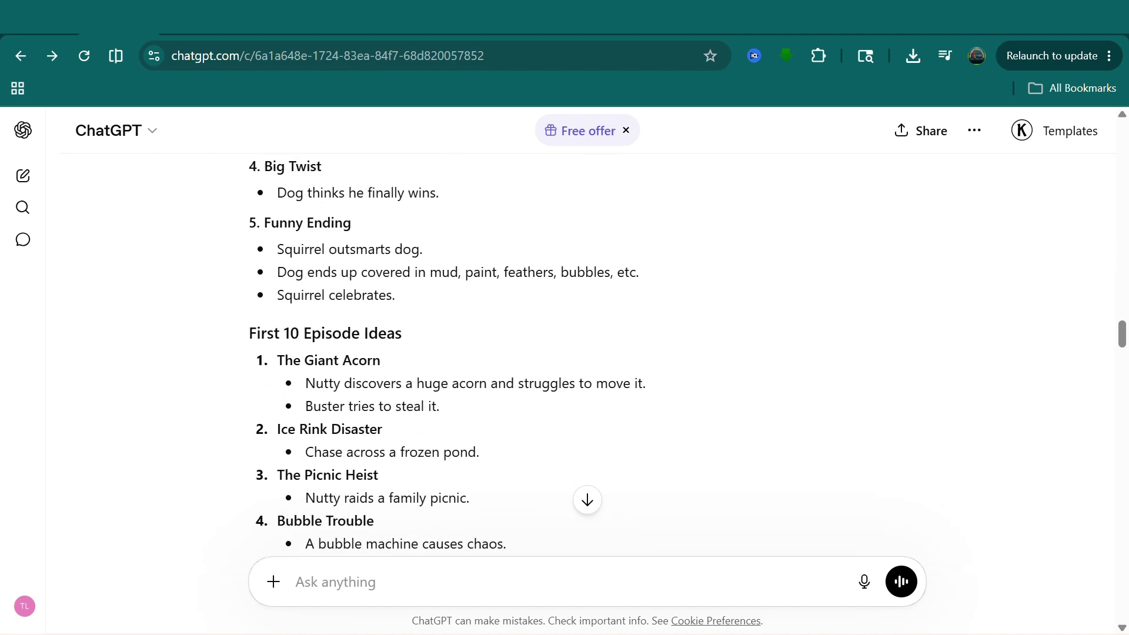
scroll(587, 354, "down", 6)
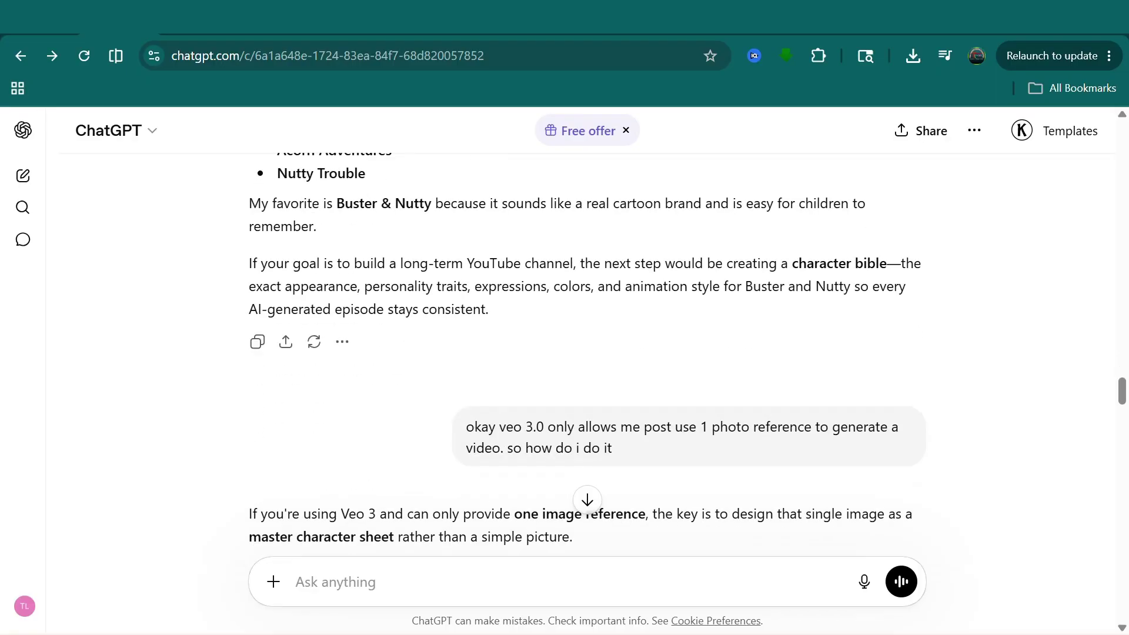
scroll(589, 353, "down", 10)
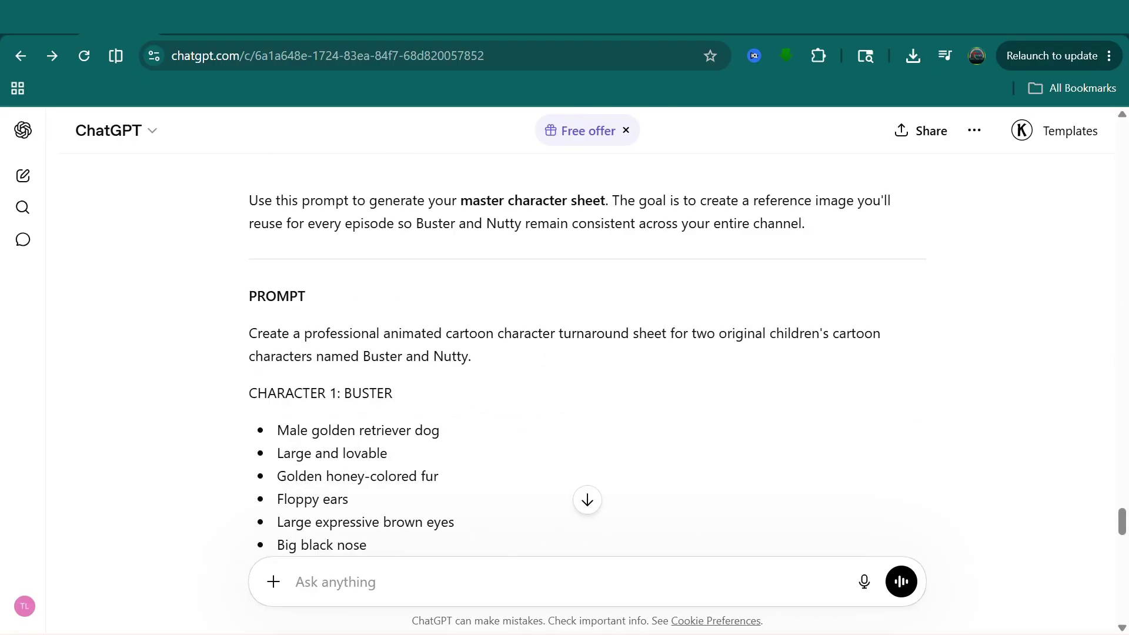
Step: Switch to the Google Docs prompt list and examine Prompt 3, which asks for the characters' master sheet prompt
left_click(488, 19)
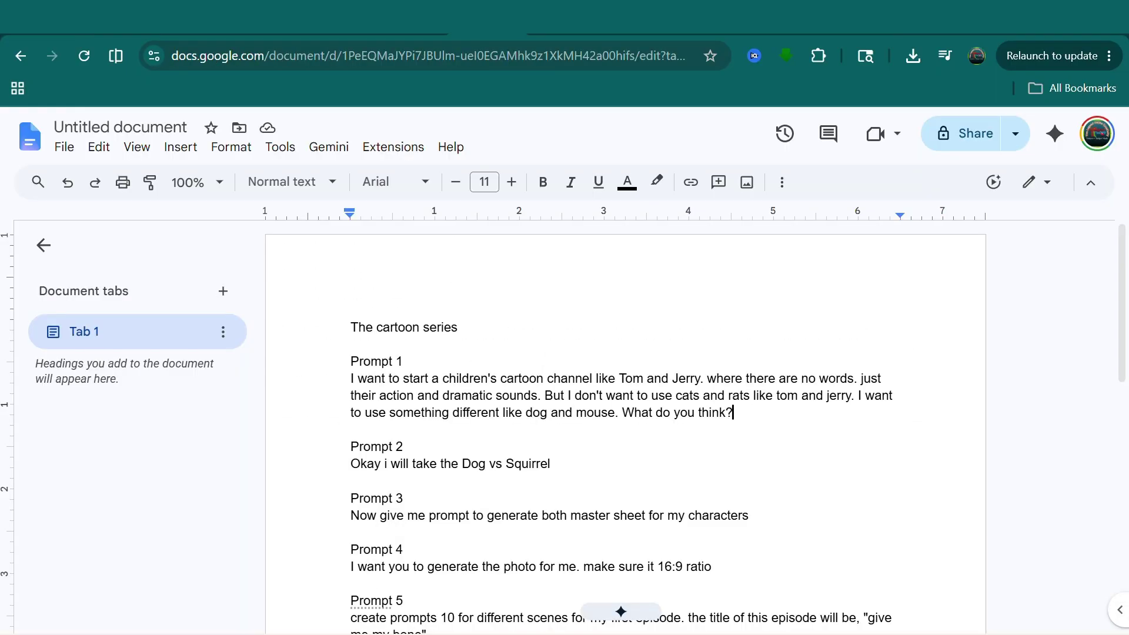
left_click_drag(351, 517, 702, 518)
left_click(352, 481)
Step: Return to ChatGPT and review the Buster and Nutty character sheet prompt through to the 16:9 photo request and its images
left_click(119, 18)
scroll(565, 353, "down", 3)
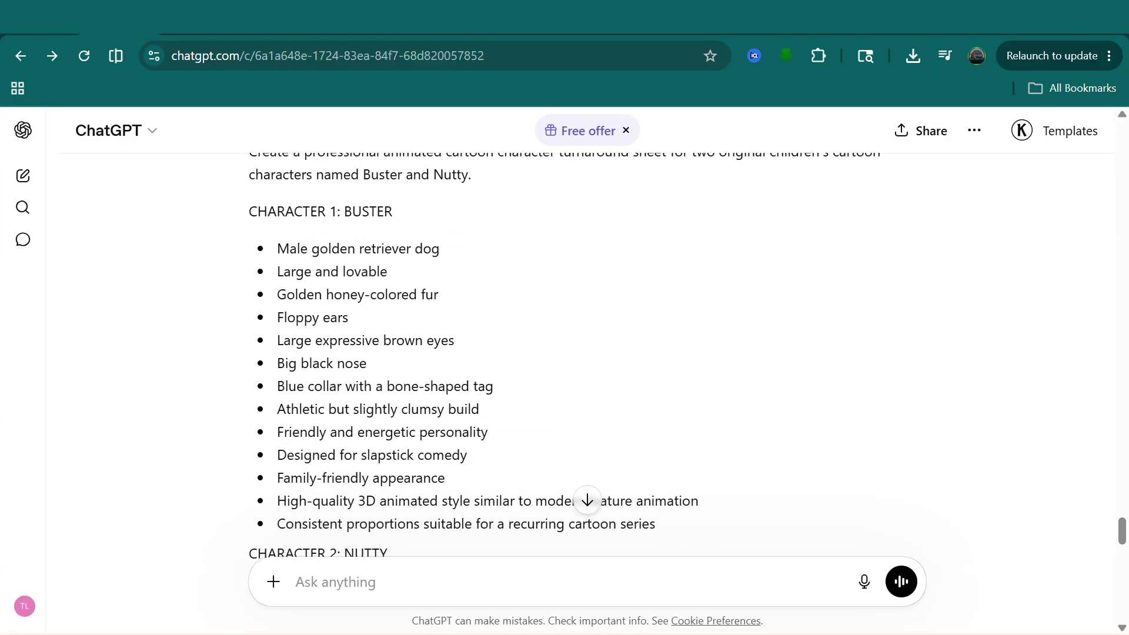
scroll(565, 353, "down", 8)
scroll(565, 353, "down", 13)
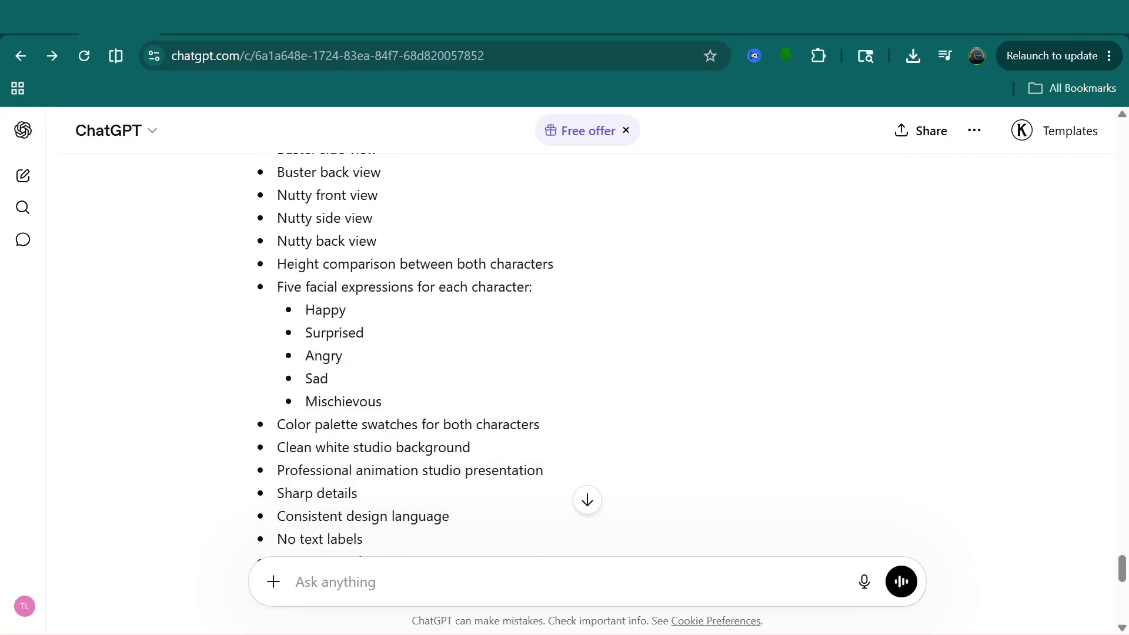
scroll(564, 352, "down", 2)
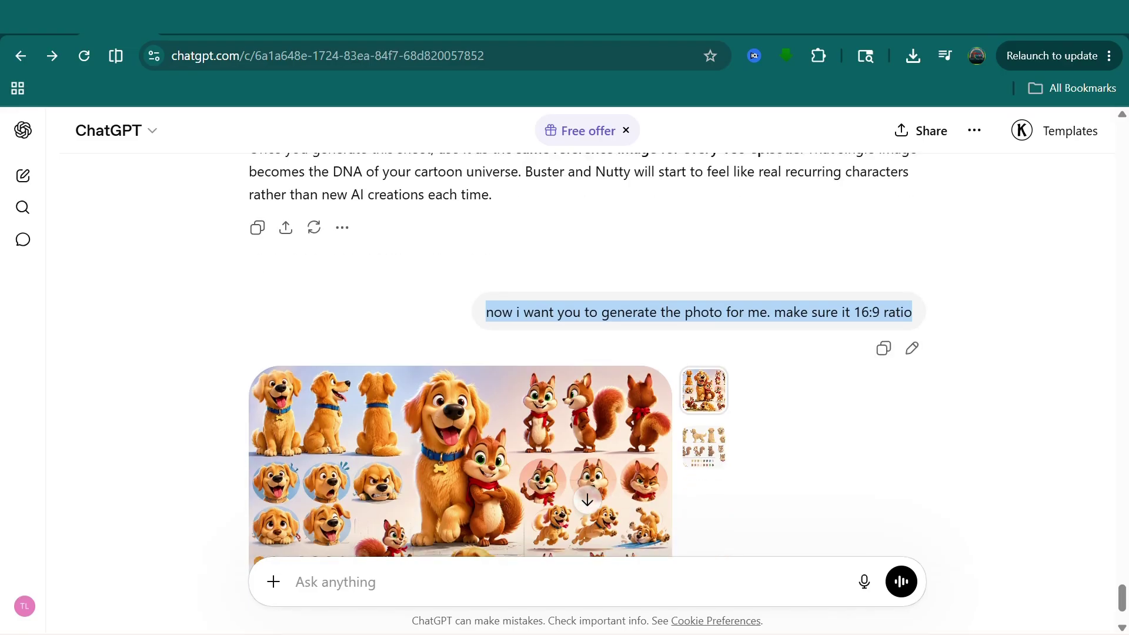
left_click(823, 411)
scroll(461, 412, "down", 2)
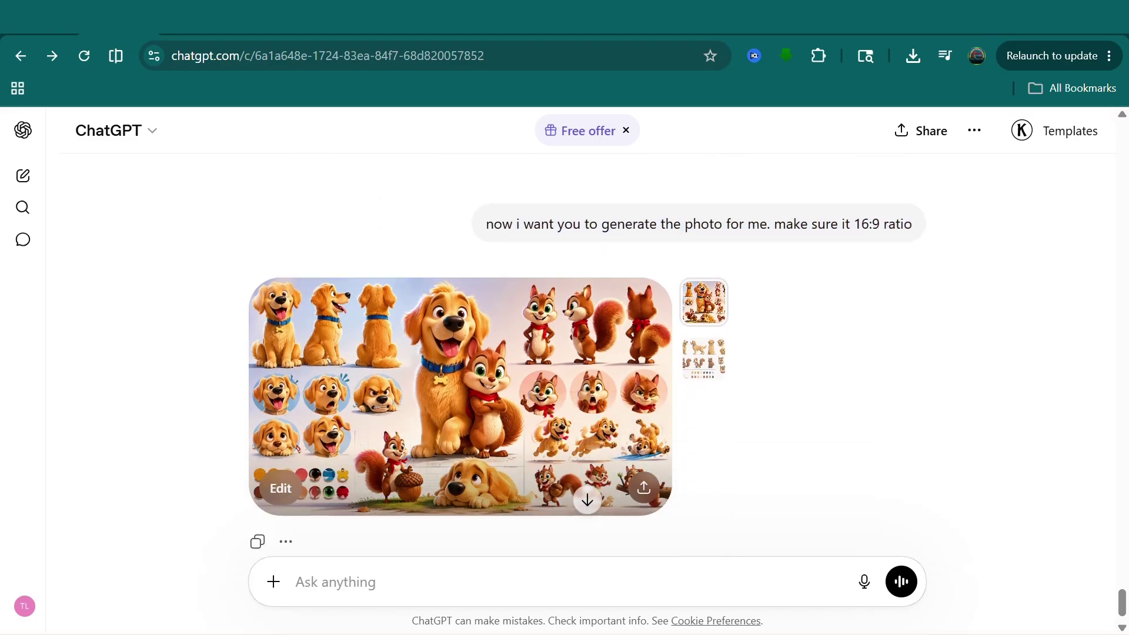
Step: Compare the two generated character sheet images of Buster and Nutty, ending with the first one displayed
left_click(704, 359)
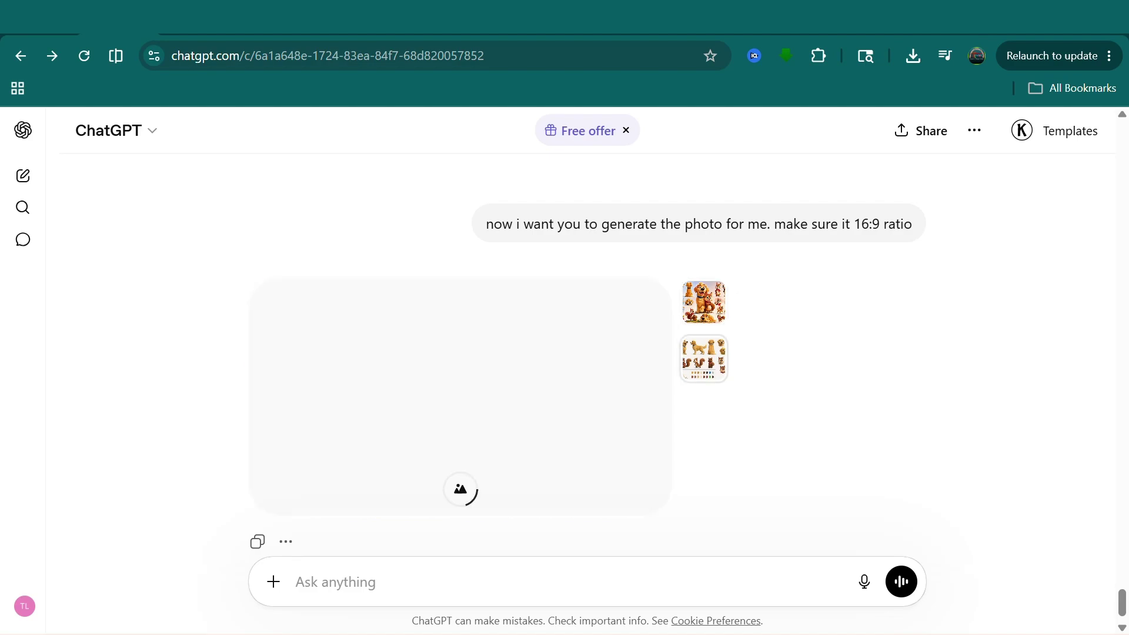
left_click(704, 303)
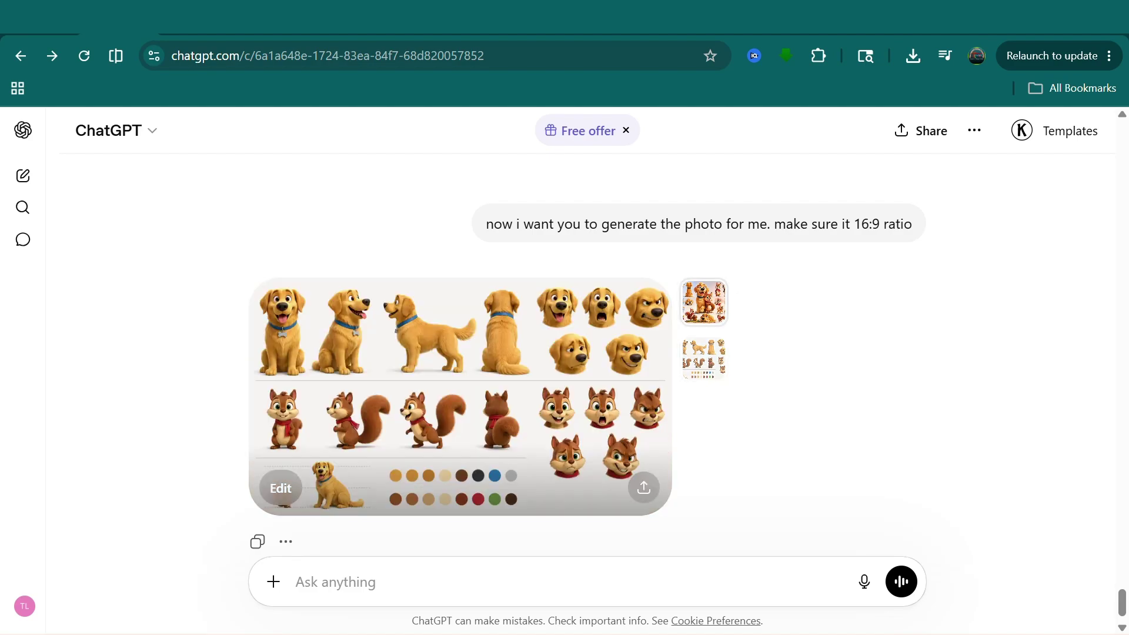
left_click(704, 359)
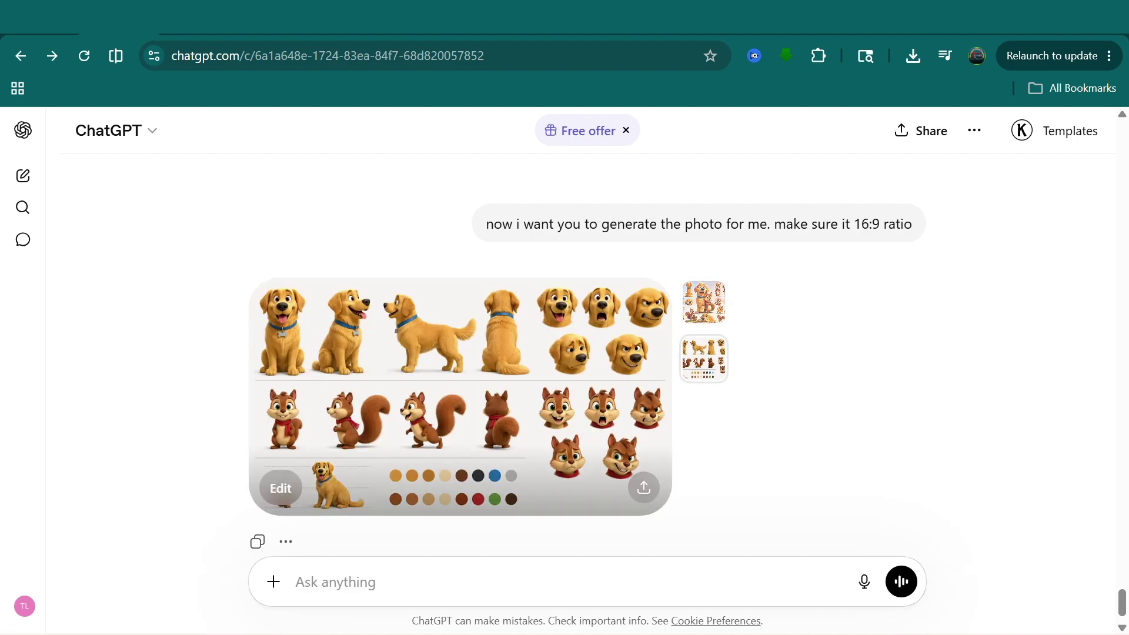
left_click(704, 303)
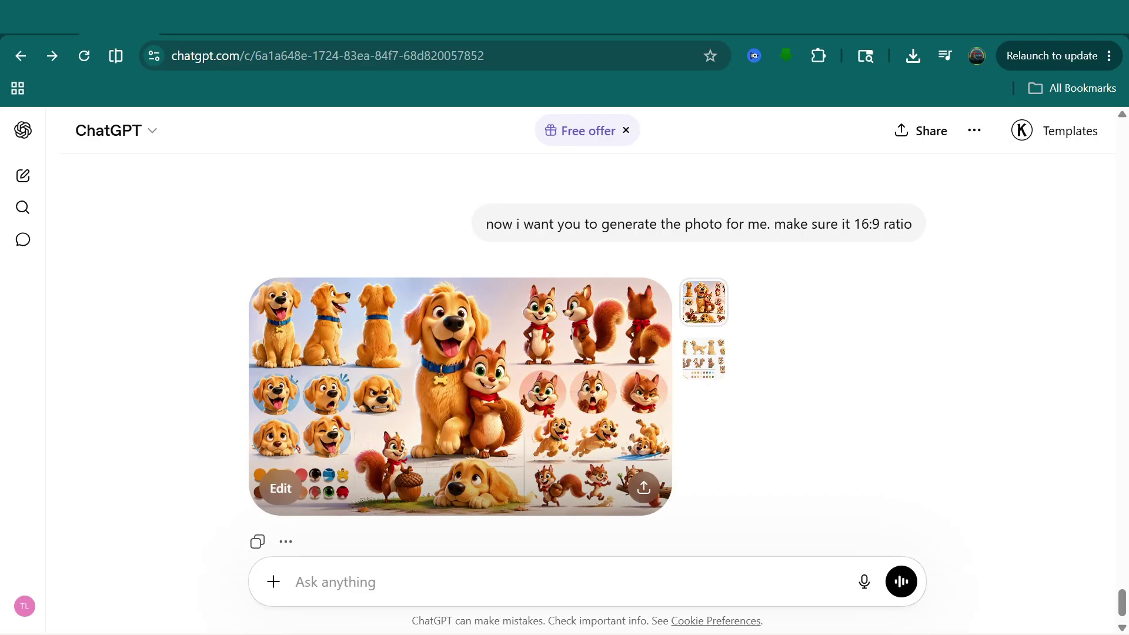
left_click(704, 359)
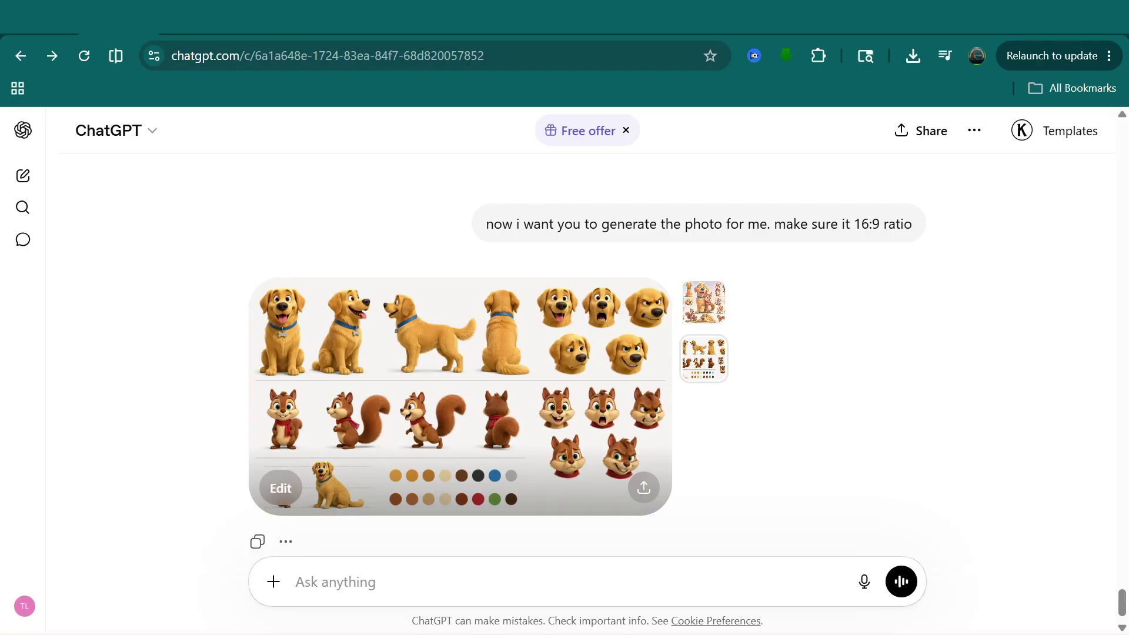
left_click(705, 302)
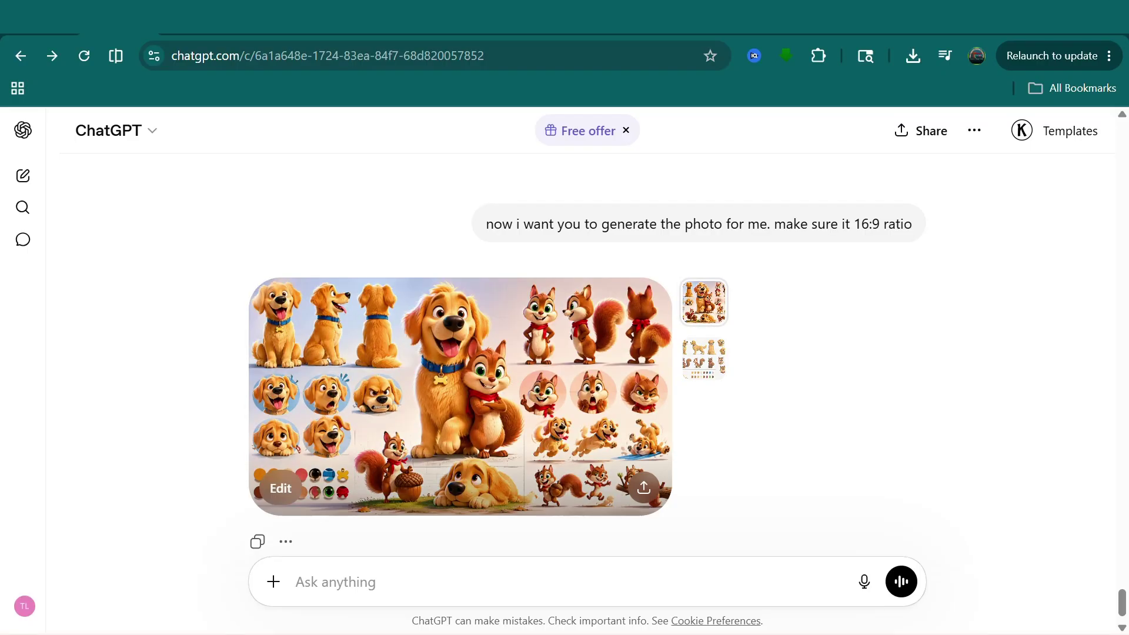
scroll(587, 373, "down", 1)
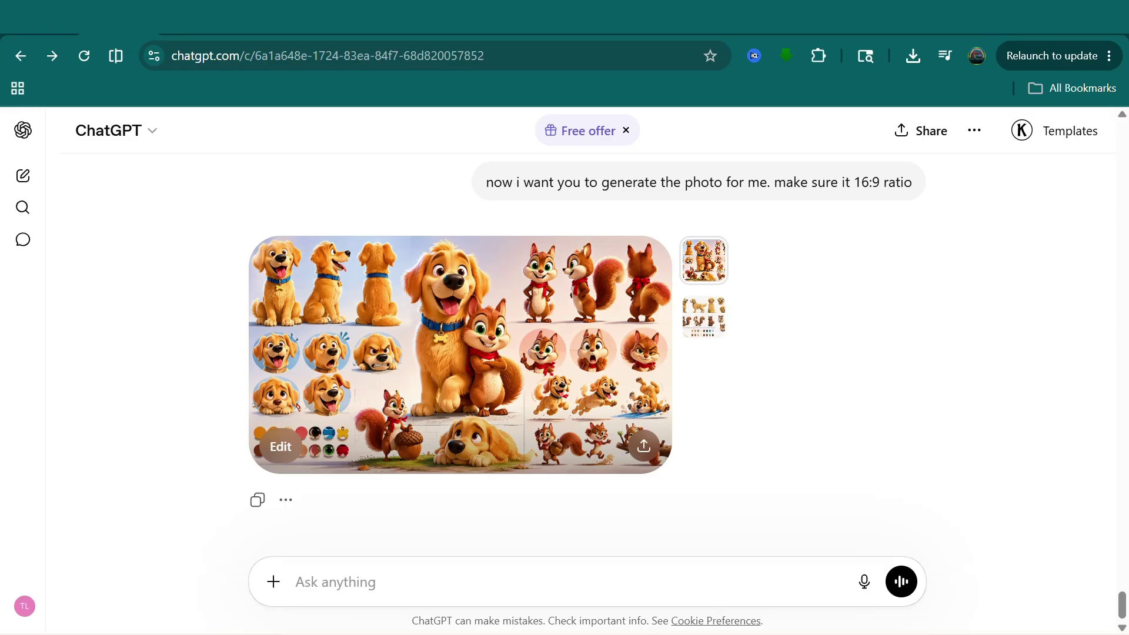
scroll(588, 364, "up", 3)
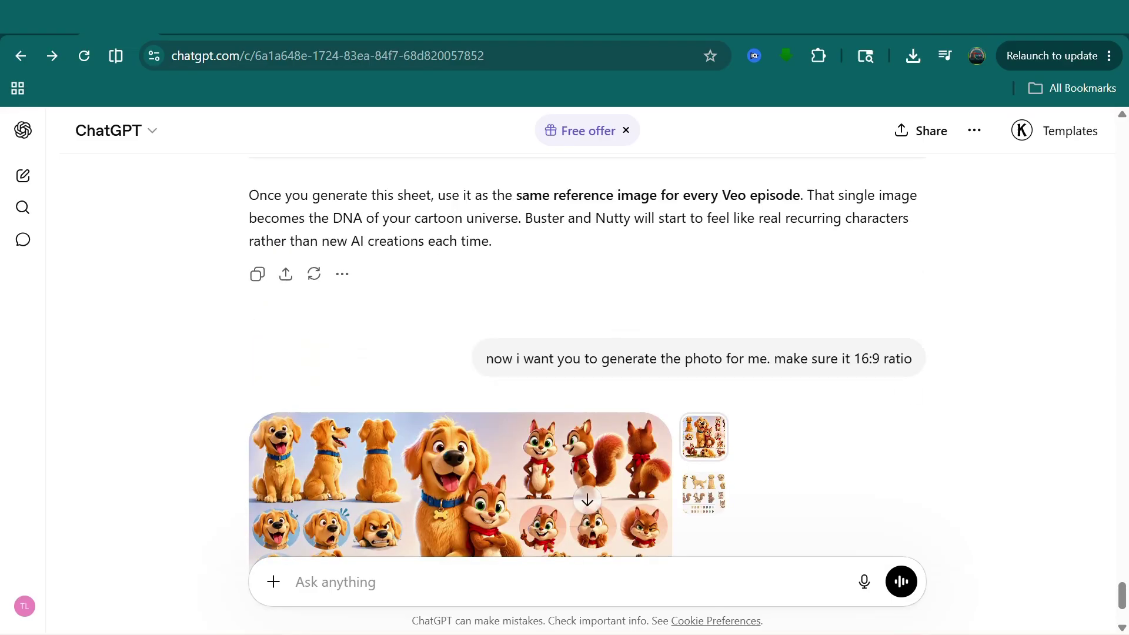
scroll(589, 364, "down", 3)
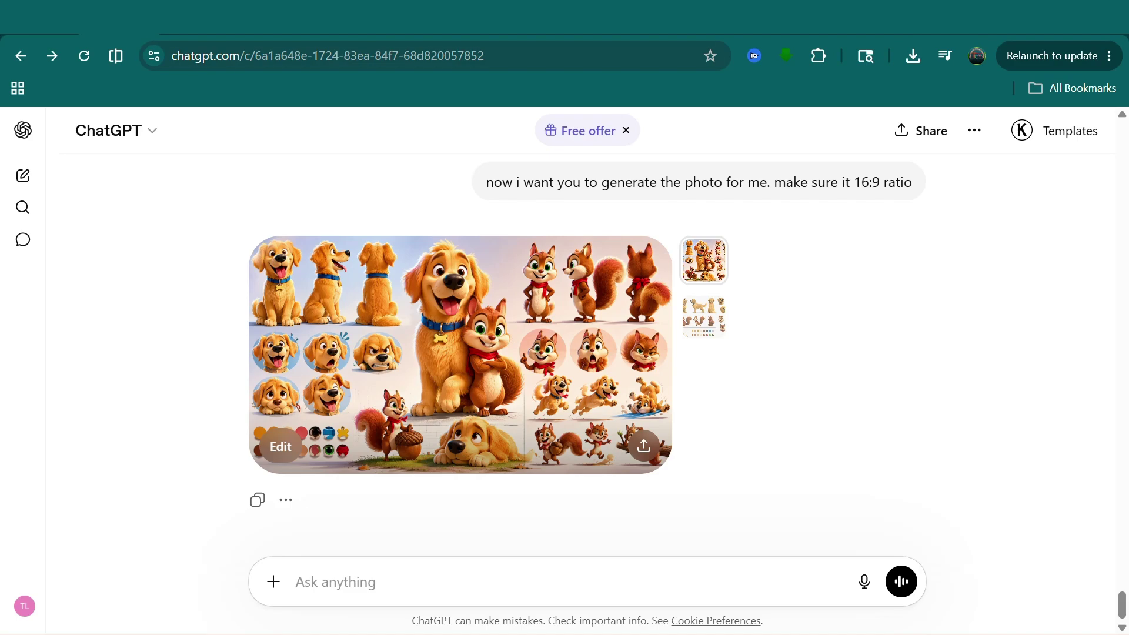
Step: Switch to WhatsApp Web and read the Meta AI request for a Buster and Nutty acorn chase video, including its reply
left_click(268, 19)
scroll(704, 414, "up", 5)
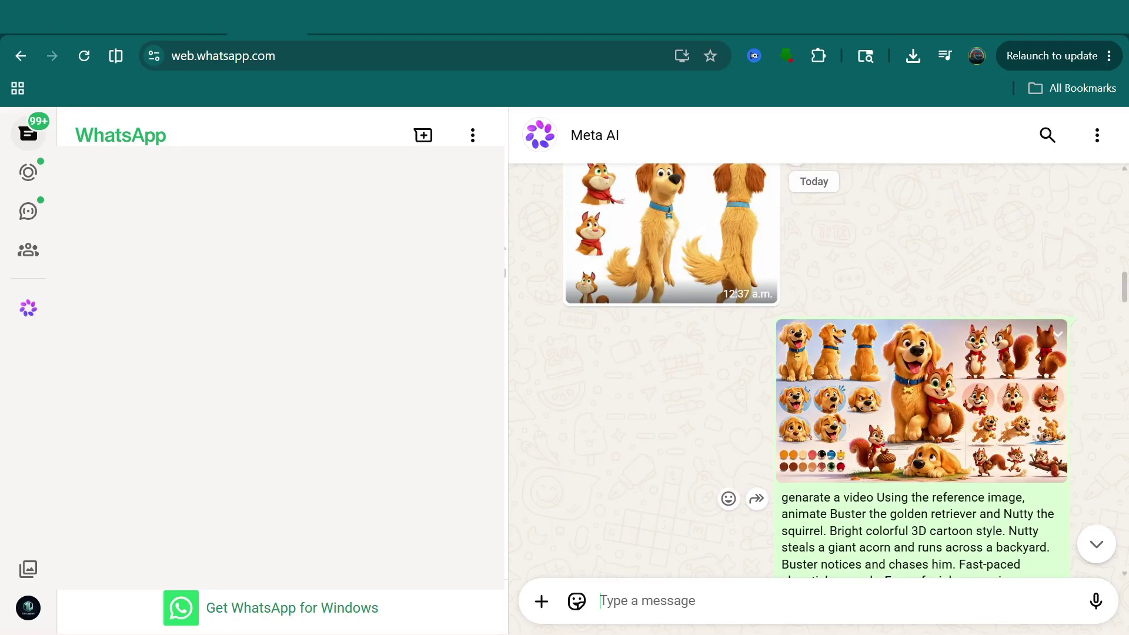
scroll(818, 371, "down", 3)
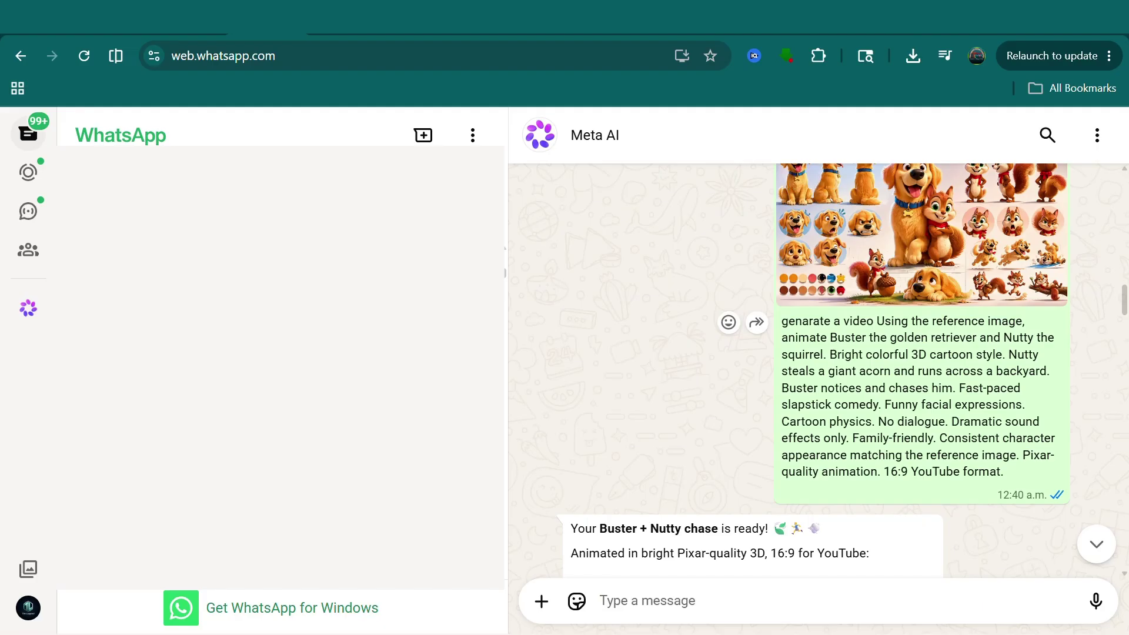
scroll(819, 371, "down", 10)
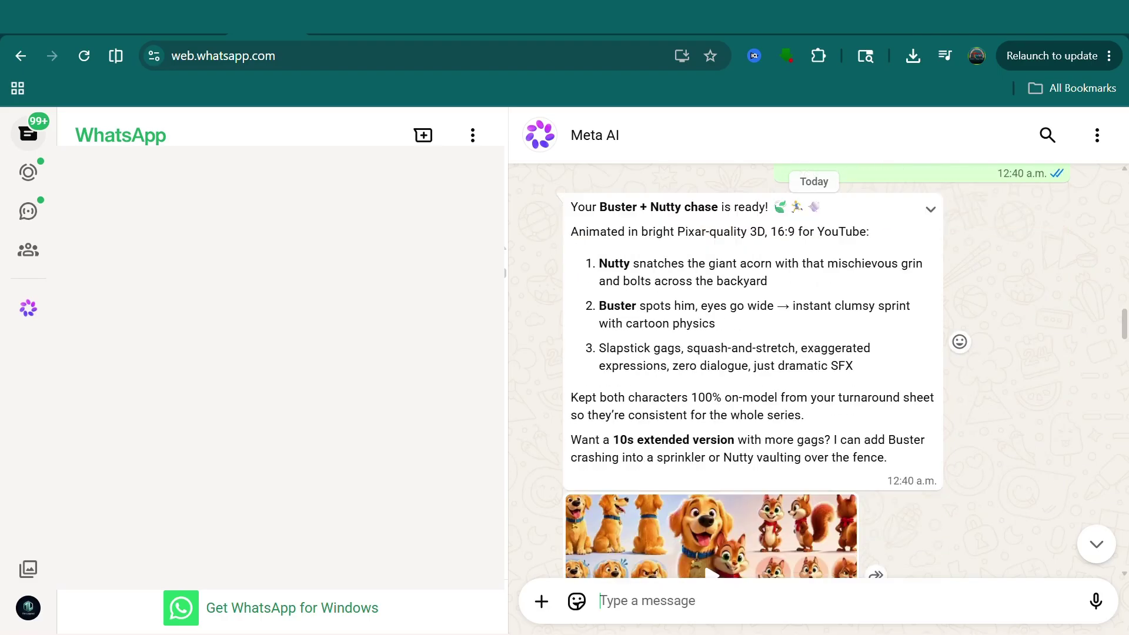
Step: Find the generated Buster and Nutty chase video below the Meta AI reply and play it
scroll(703, 352, "down", 2)
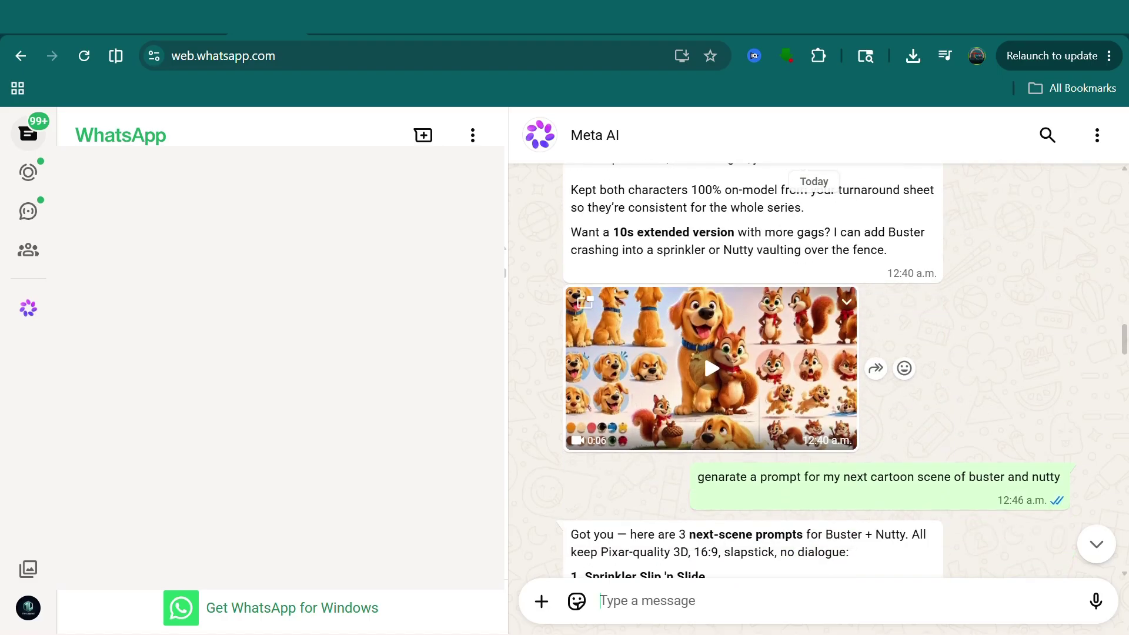
scroll(704, 352, "up", 6)
scroll(704, 352, "down", 8)
left_click(703, 352)
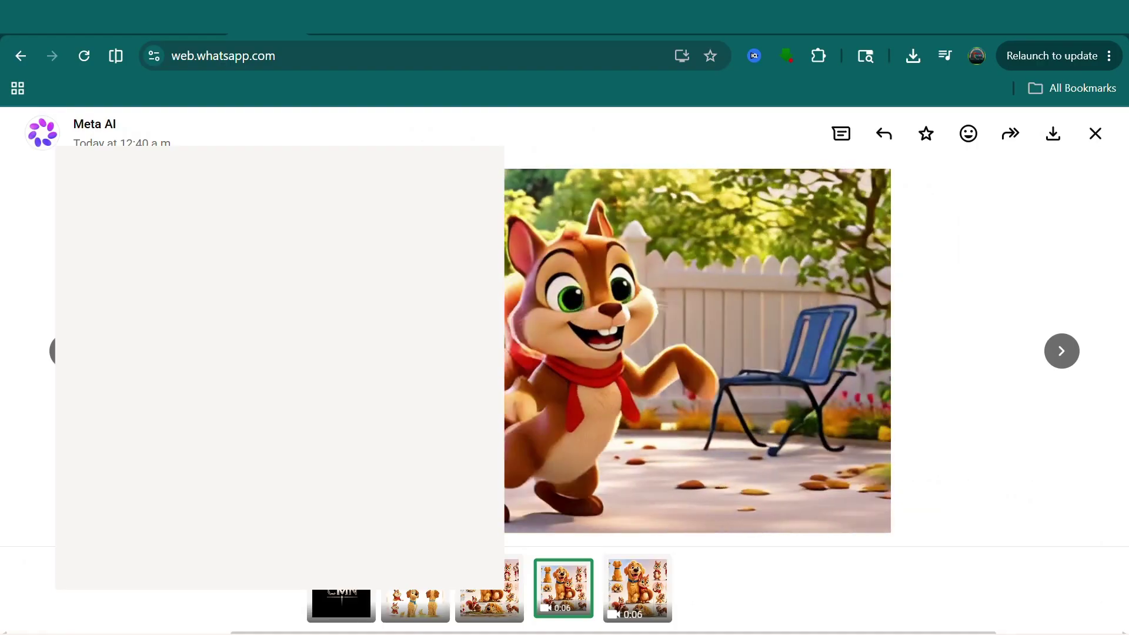
Step: Close the chase video and read Meta AI's three next-scene prompts and its reply to the request to animate the first one
key("Escape")
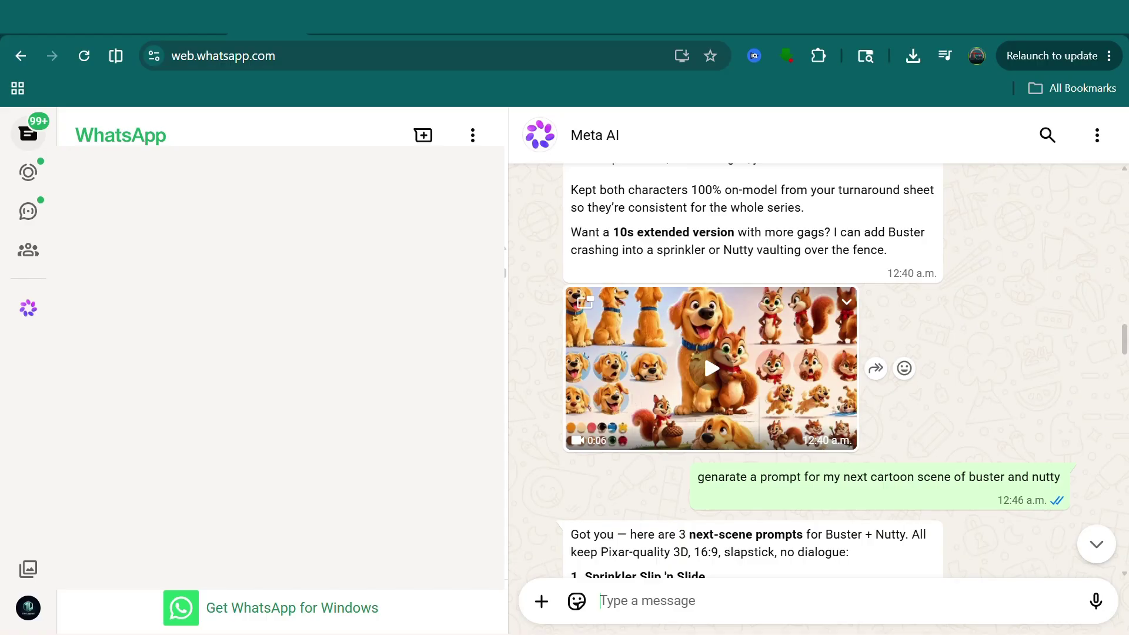
scroll(703, 353, "down", 3)
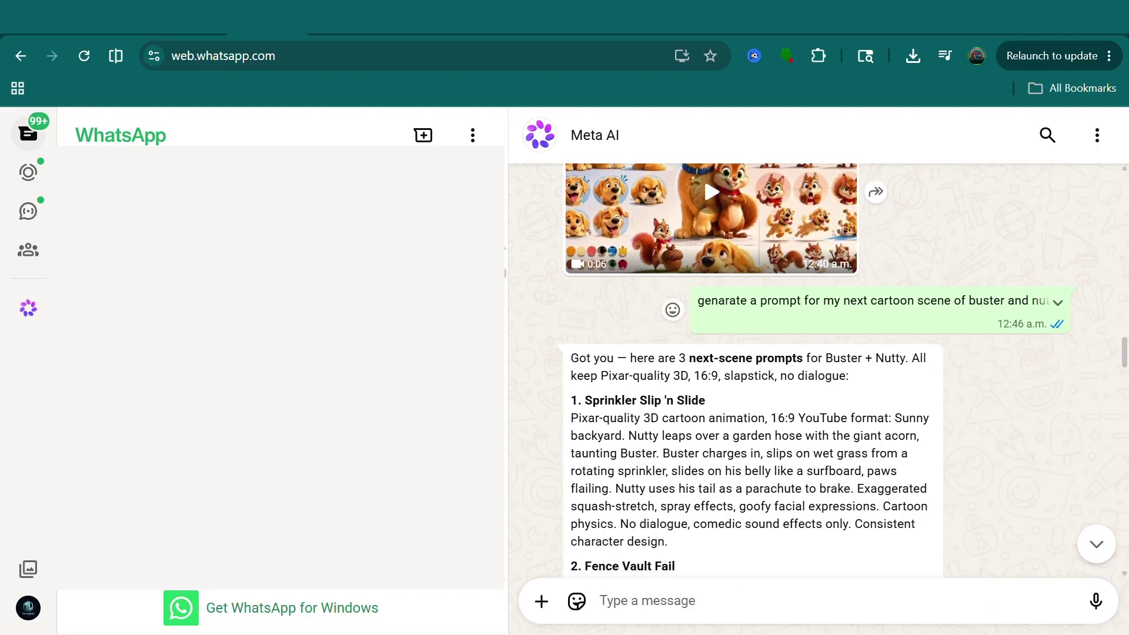
scroll(704, 175, "down", 3)
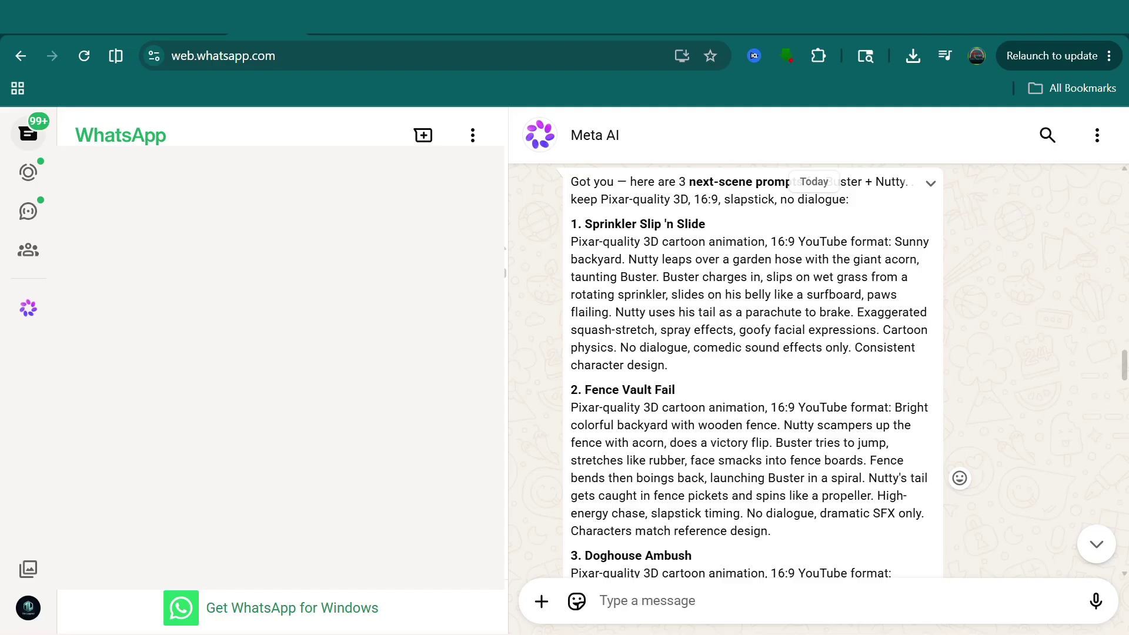
scroll(752, 371, "down", 10)
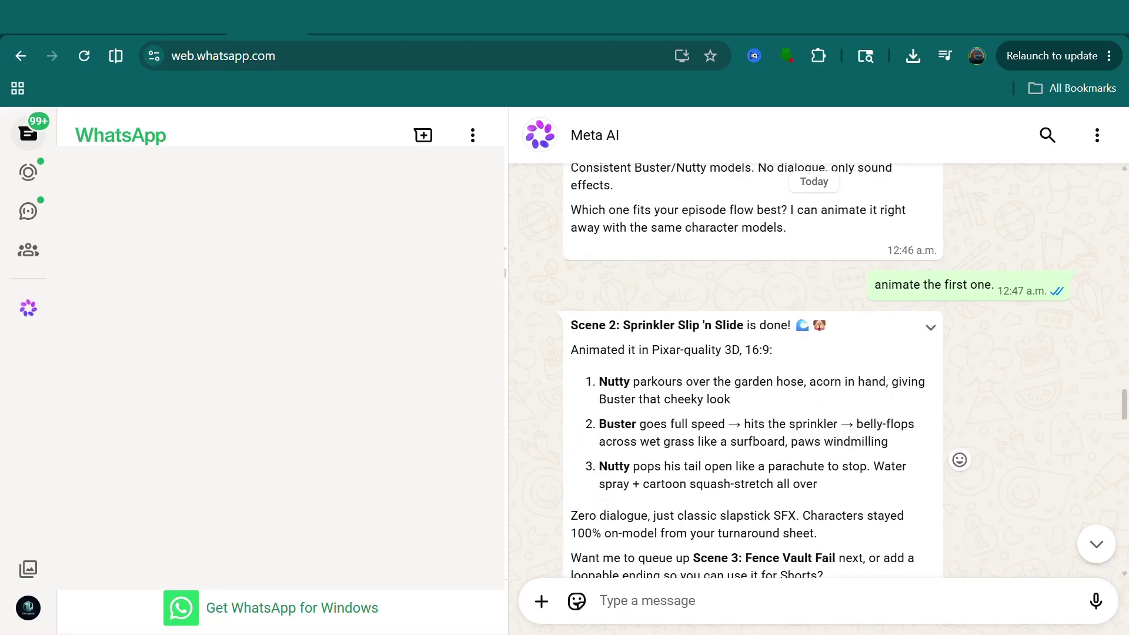
scroll(753, 370, "down", 3)
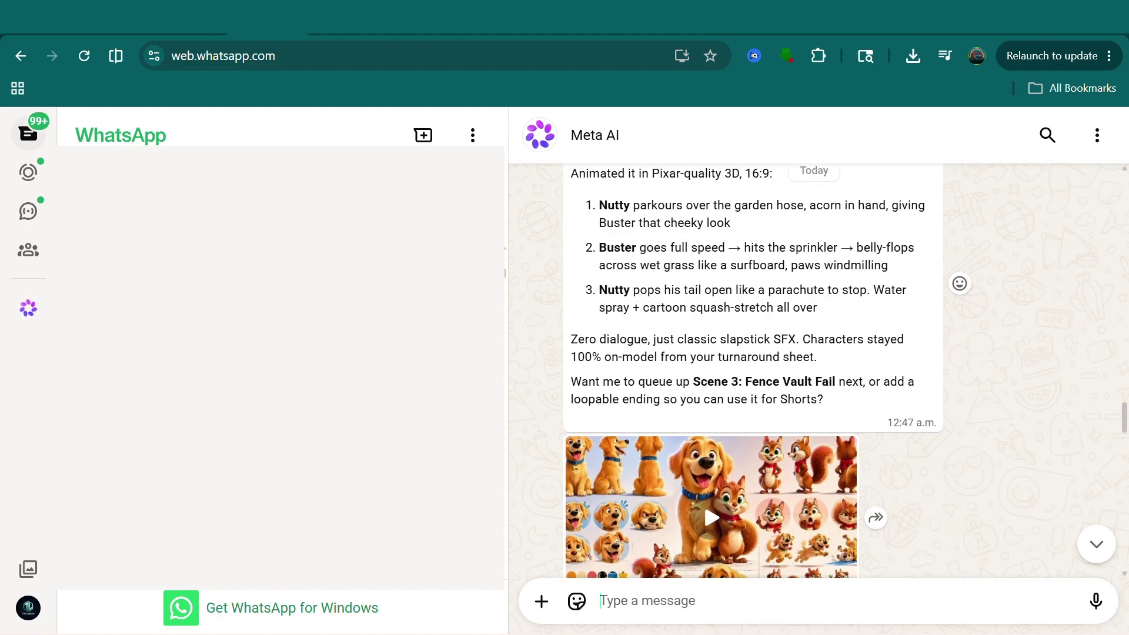
Step: Read the request for ten scene prompts for the "Give Me My Bone" episode and review the prompts through to the human hand photo request
scroll(818, 353, "down", 5)
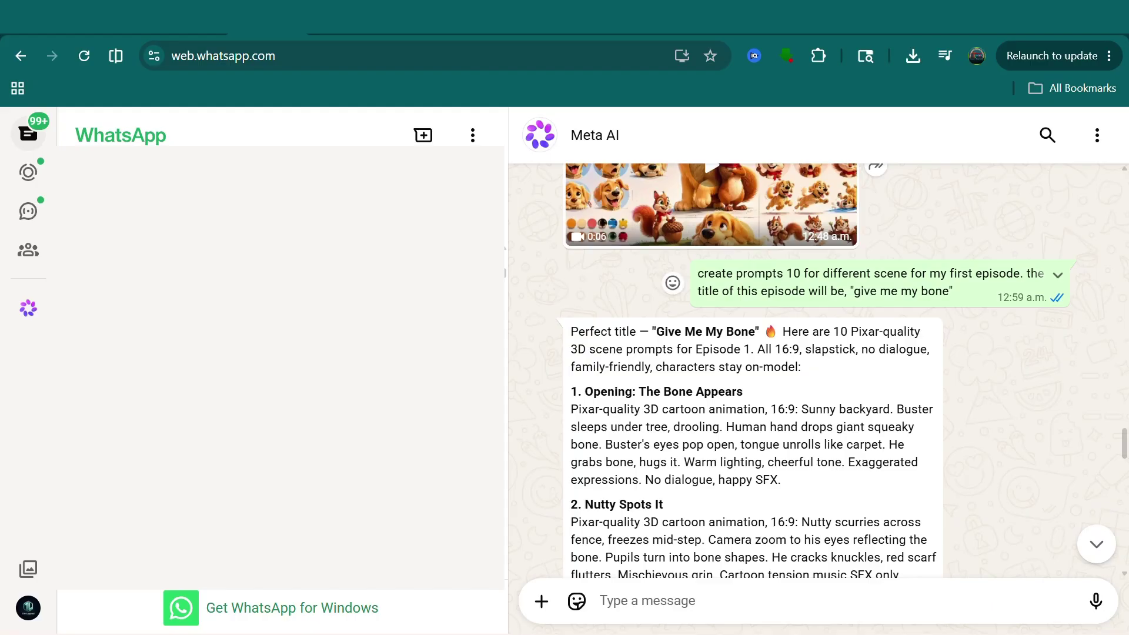
scroll(823, 353, "down", 15)
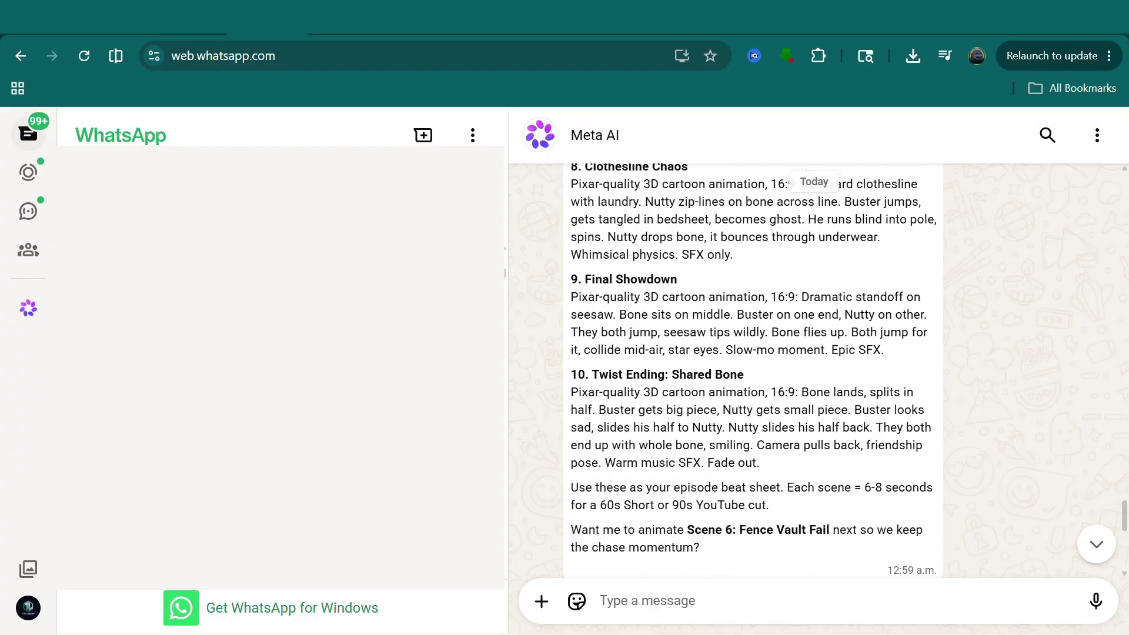
scroll(824, 354, "down", 3)
scroll(824, 353, "up", 3)
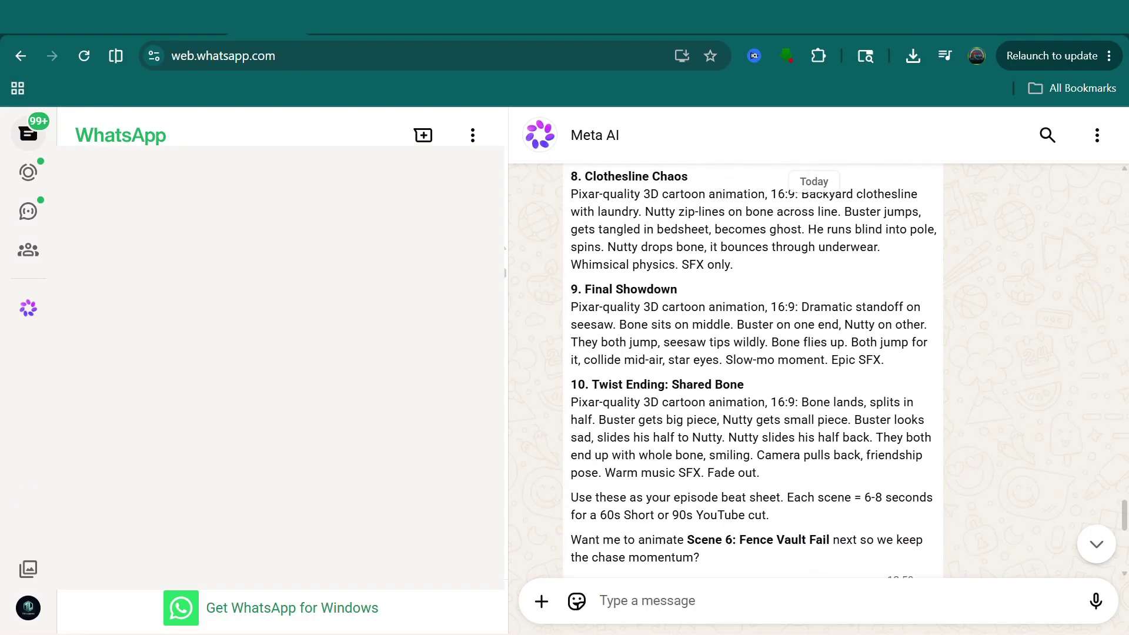
scroll(753, 371, "down", 3)
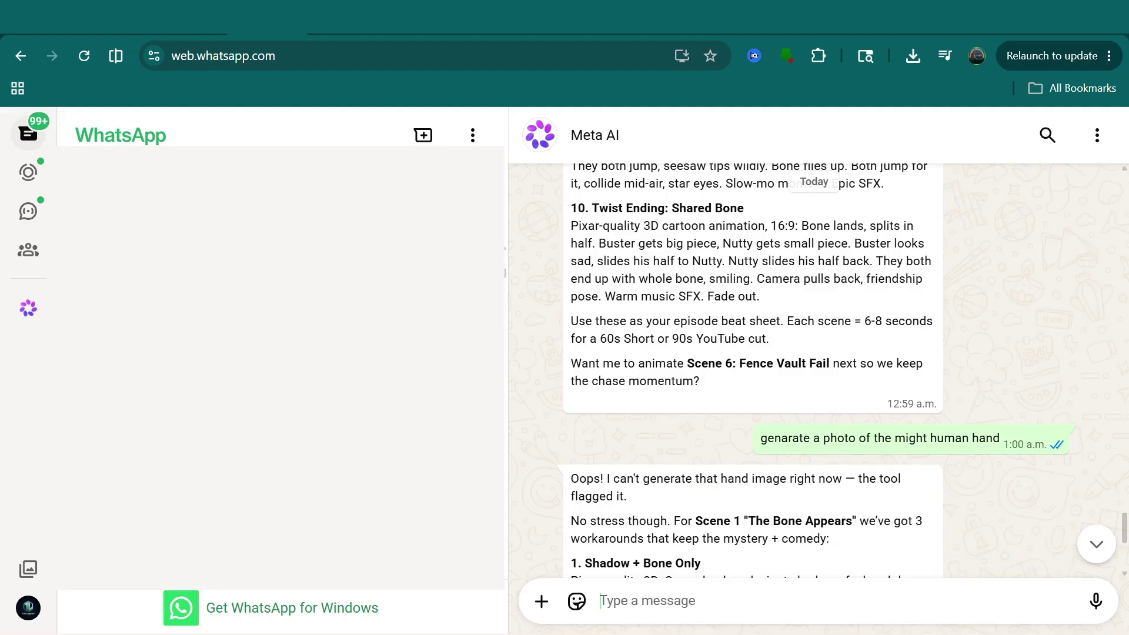
Step: Switch to the Google Vids project and look through its clothesline prompt, character reference images and previously generated Veo clips
key("alt+Left")
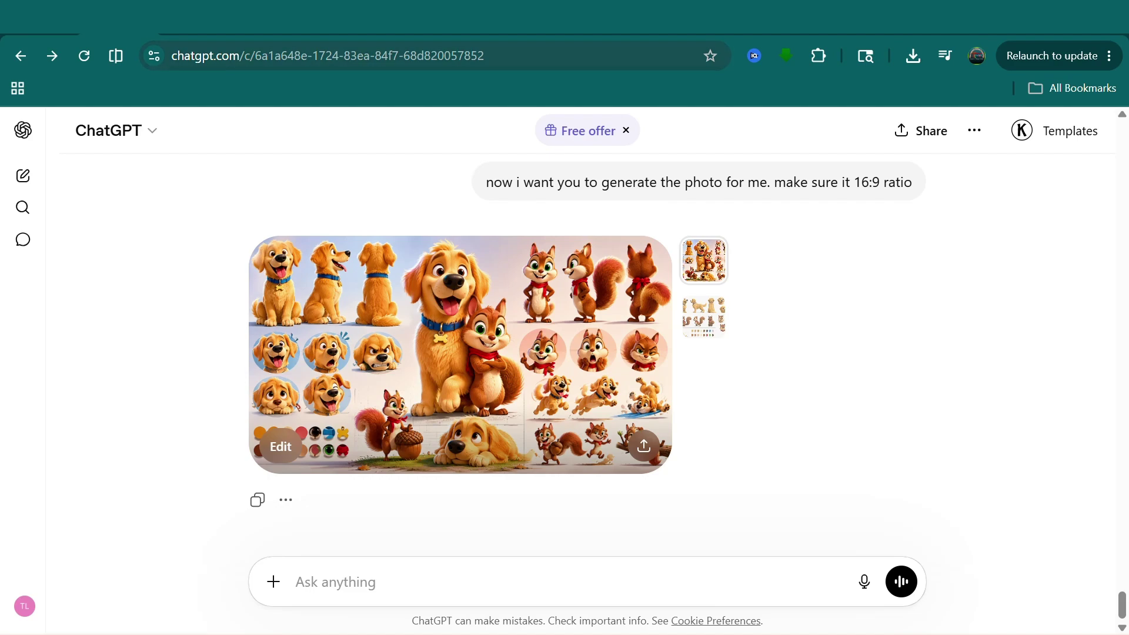
left_click(707, 21)
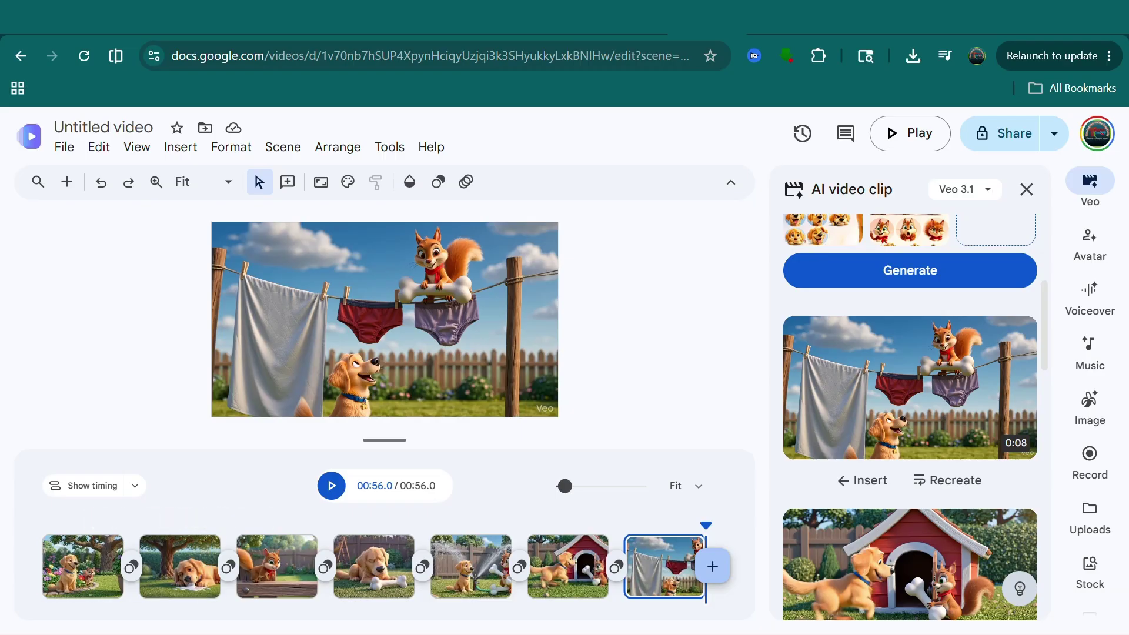
left_click(470, 567)
scroll(911, 418, "up", 5)
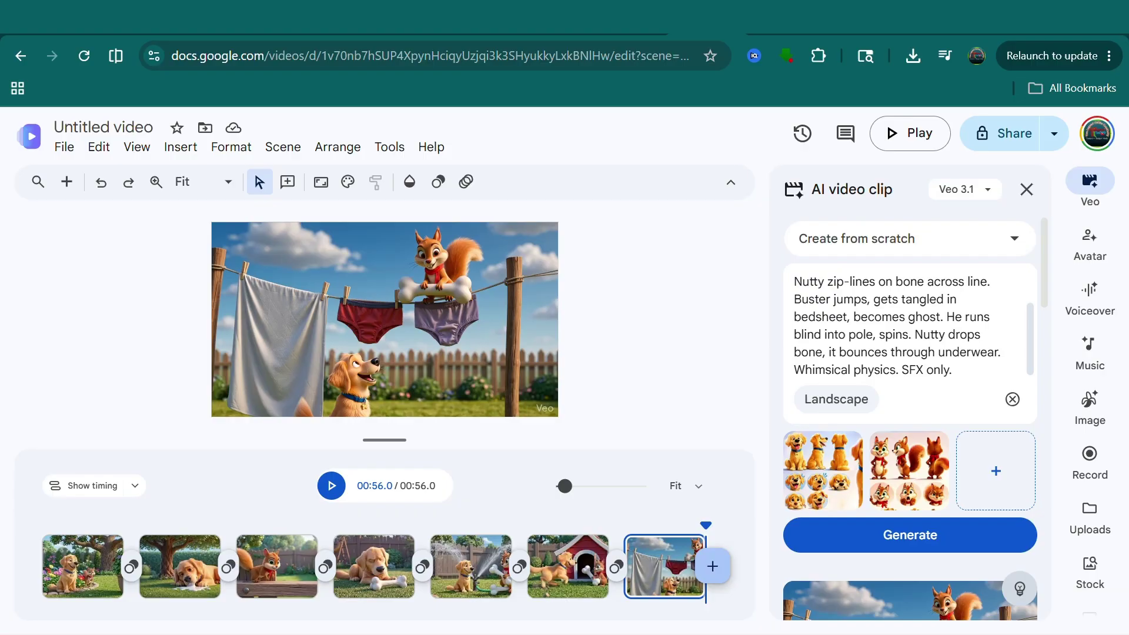
scroll(911, 411, "down", 5)
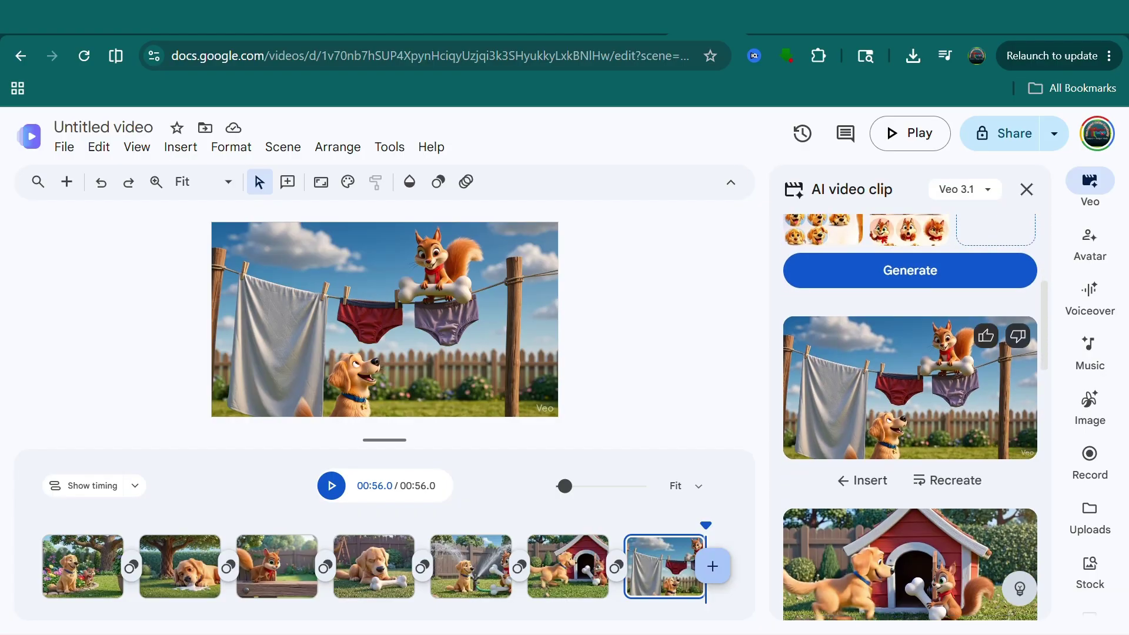
scroll(911, 413, "down", 3)
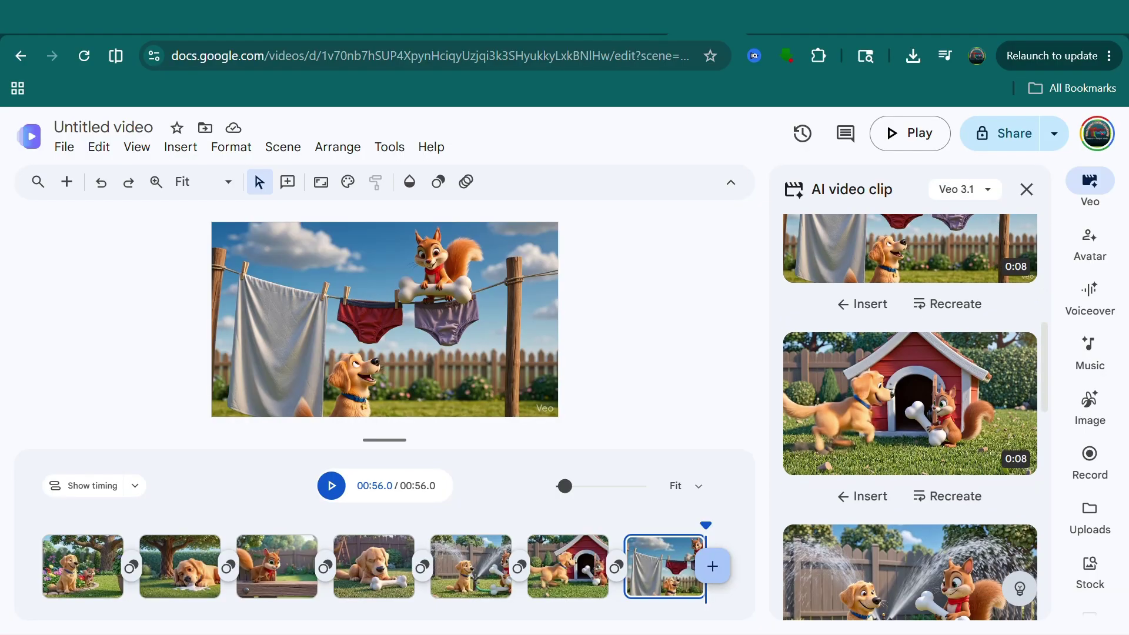
scroll(911, 413, "down", 6)
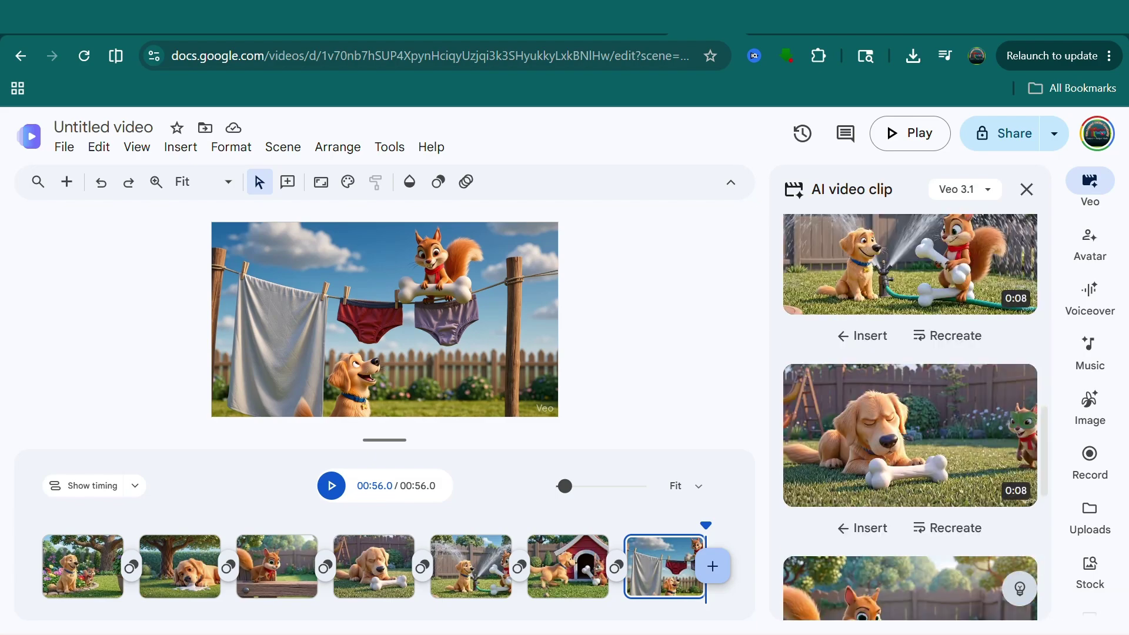
scroll(911, 412, "up", 10)
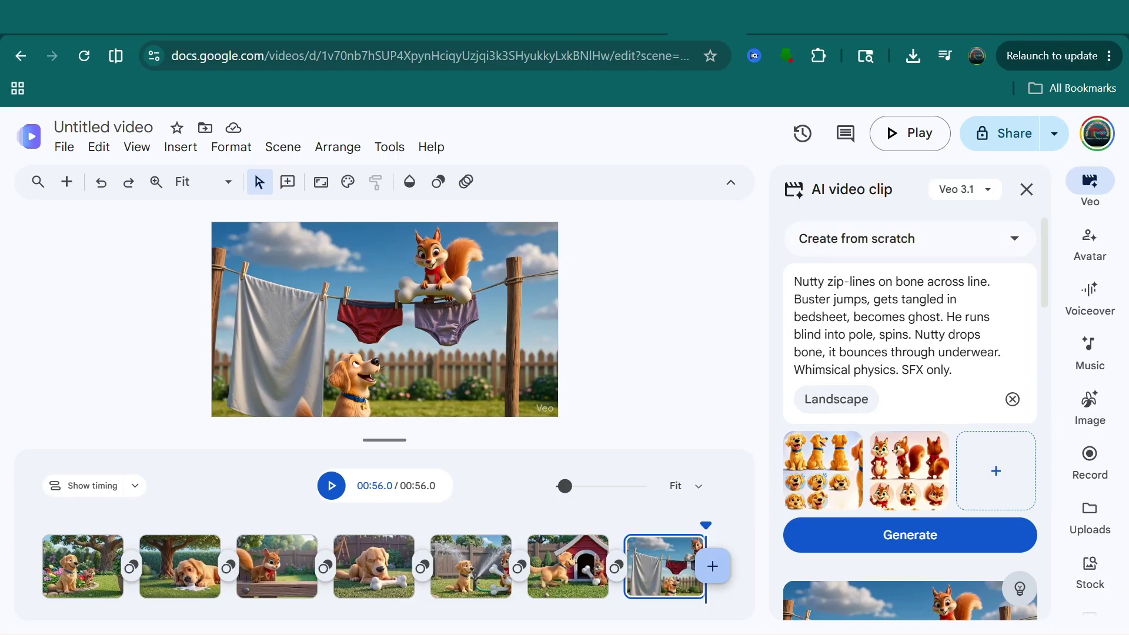
Step: Check the AI video clip creation modes, keep Create from scratch, and review the generated clips and the start of the clothesline prompt
left_click(910, 240)
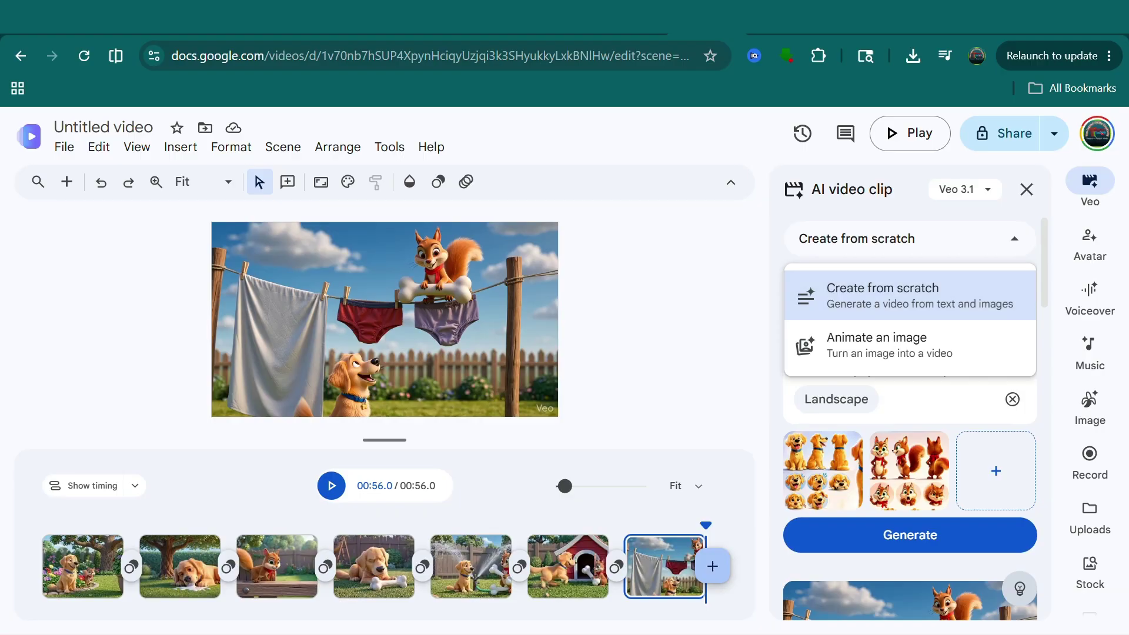
left_click(909, 296)
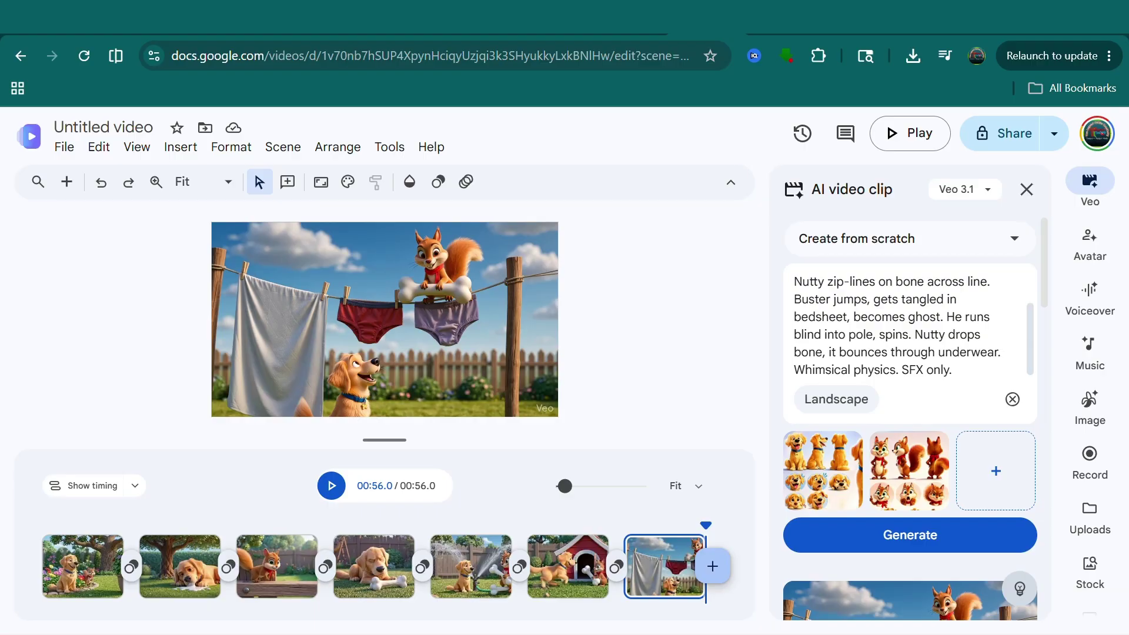
scroll(909, 412, "down", 6)
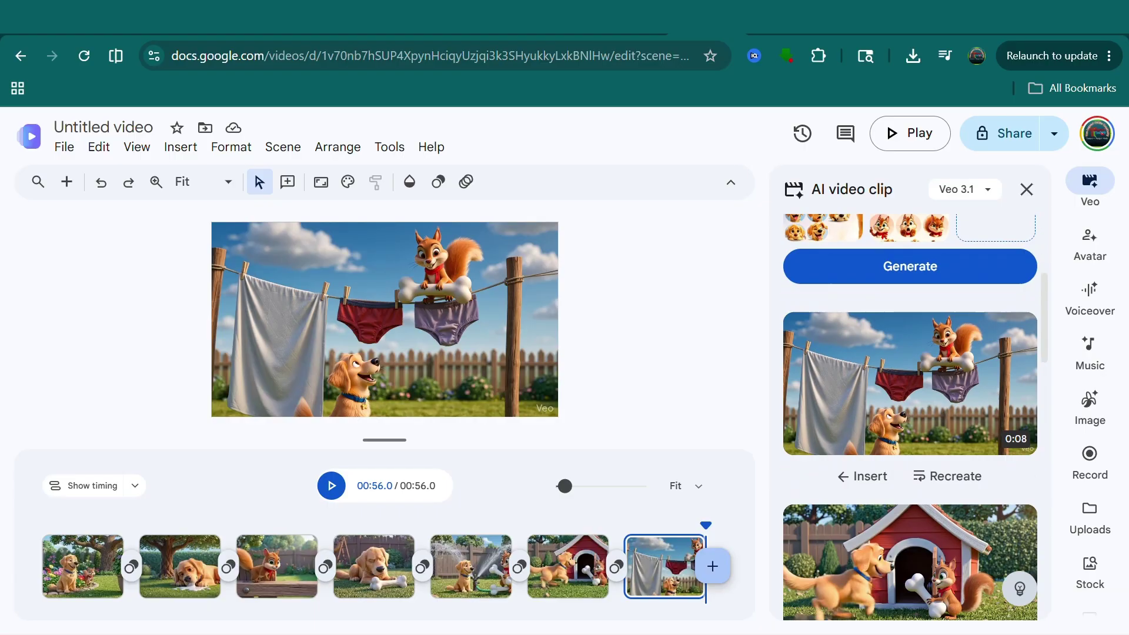
scroll(910, 413, "down", 15)
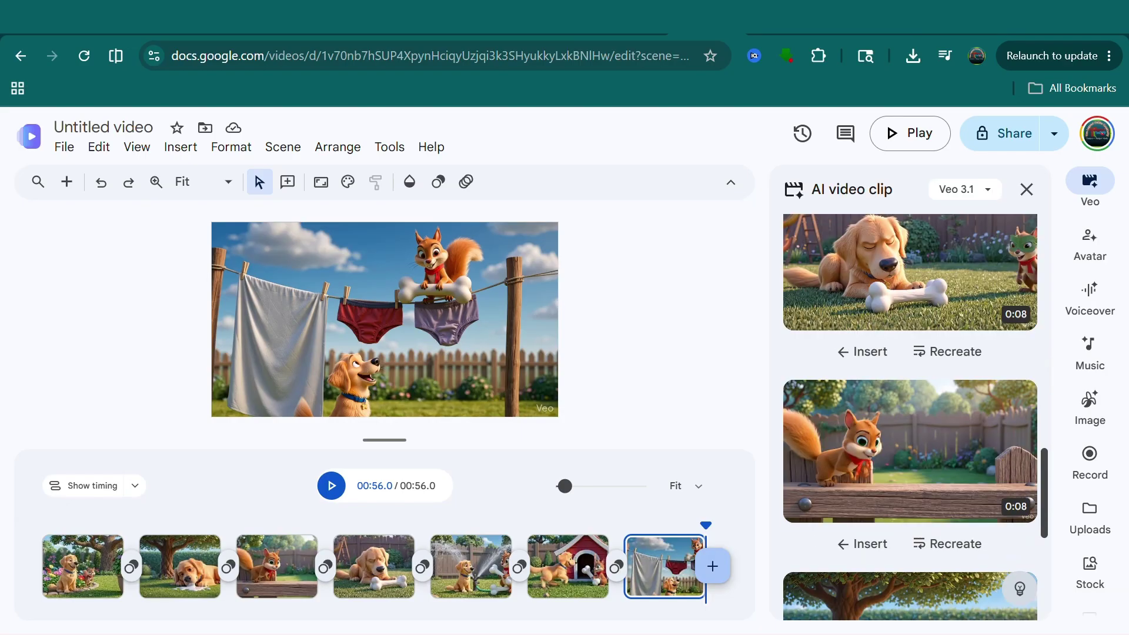
scroll(910, 413, "up", 20)
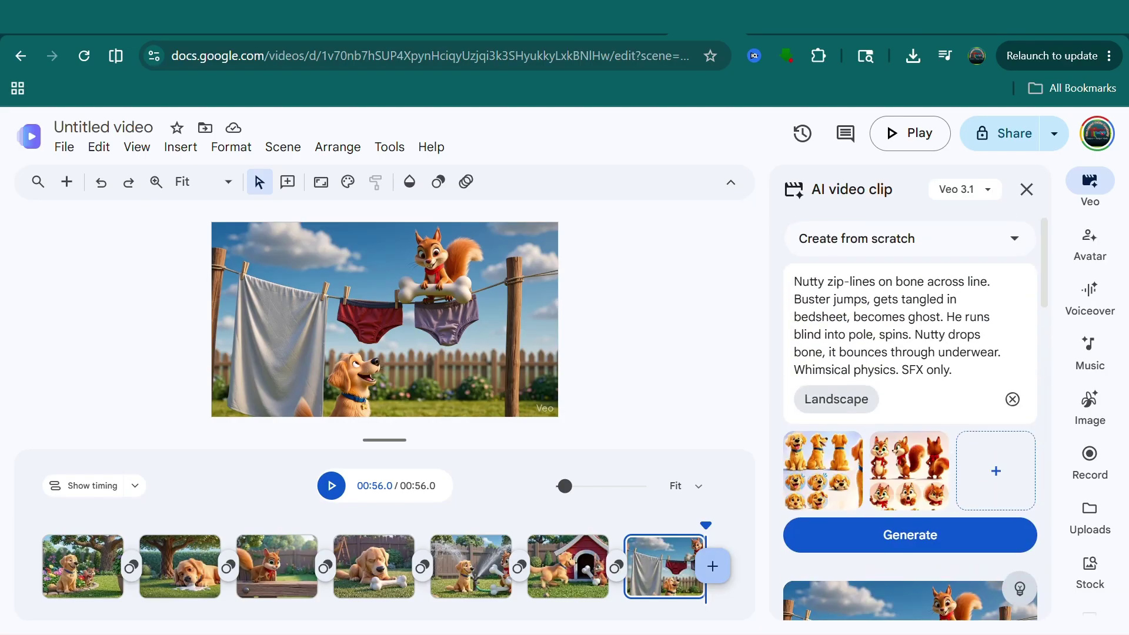
scroll(909, 326, "up", 1)
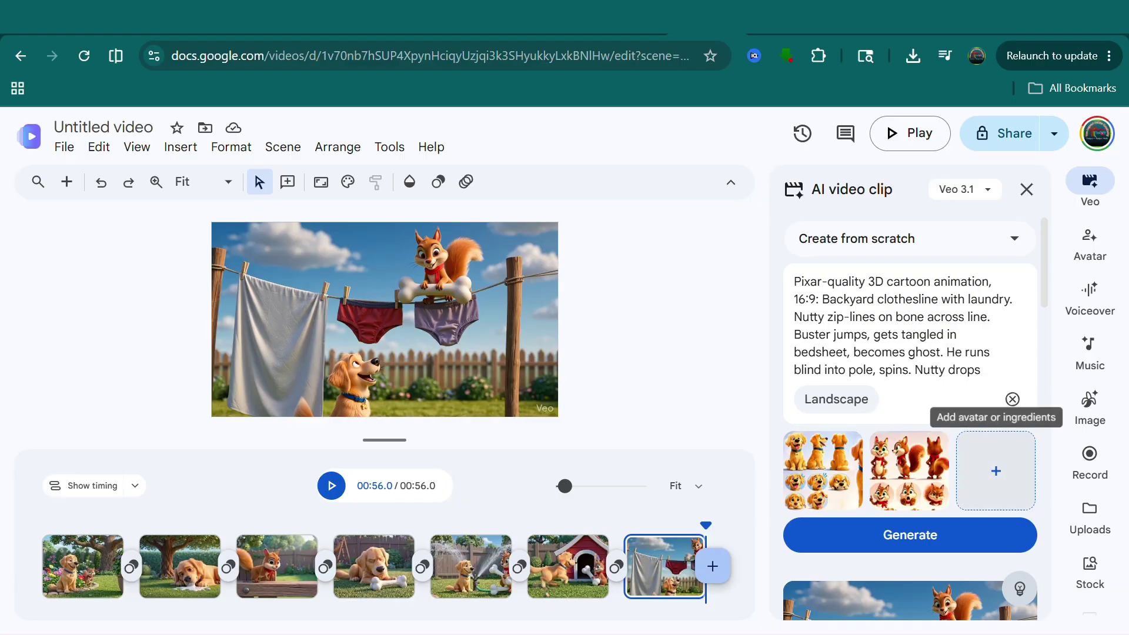
Step: Return to the Meta AI chat in WhatsApp Web and review the end of the scene list and the reply about the human hand photo
key("ctrl+Tab")
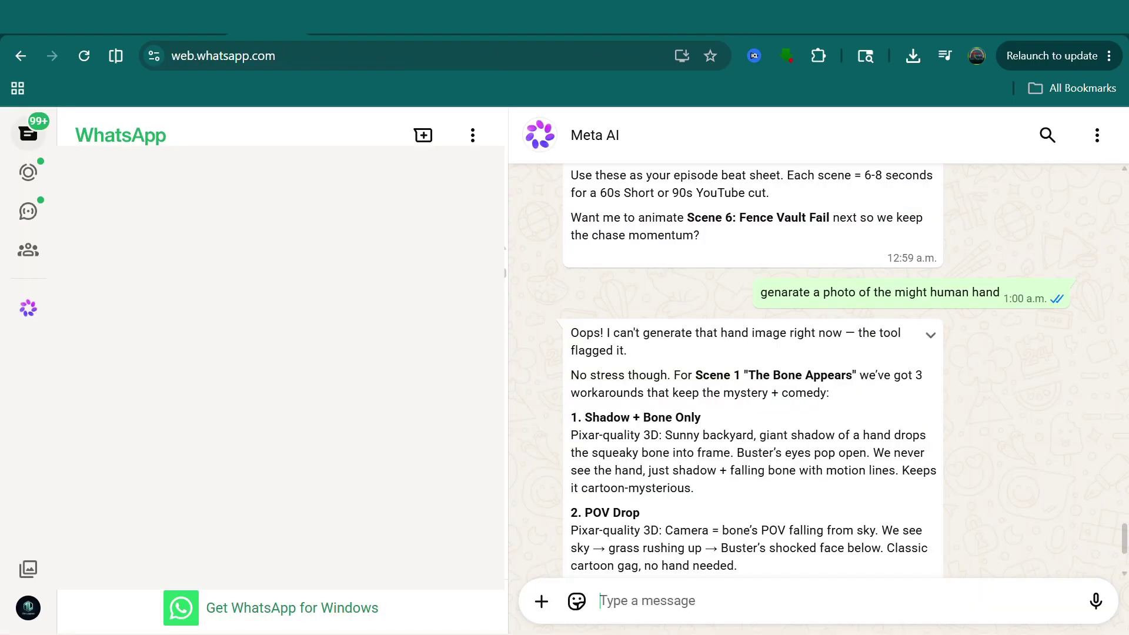
scroll(824, 353, "down", 1)
scroll(812, 370, "up", 2)
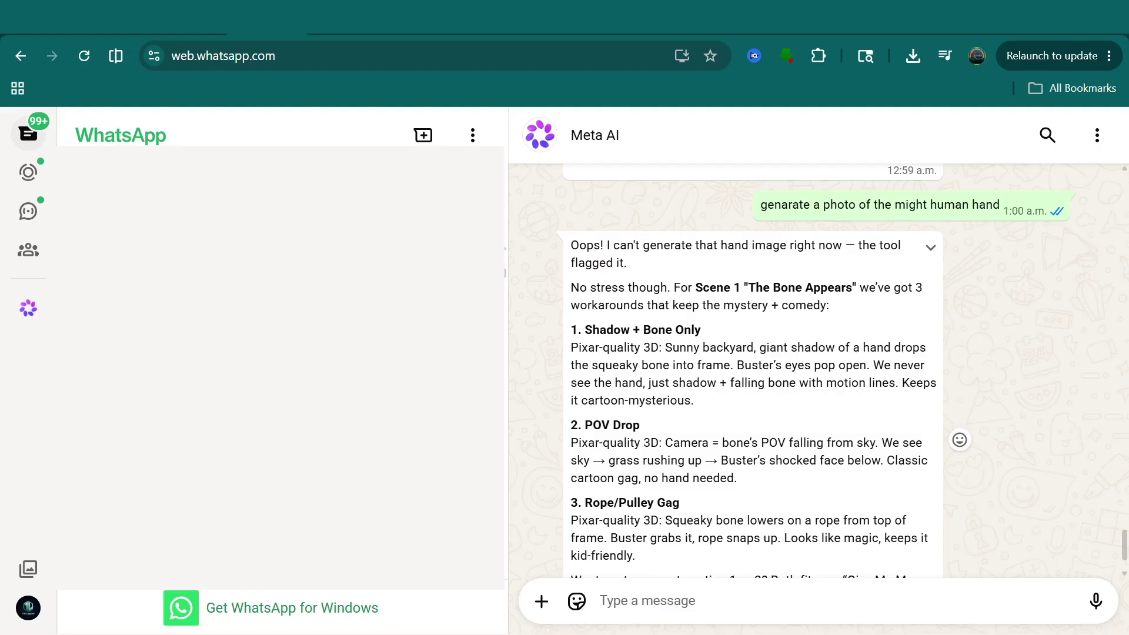
scroll(815, 371, "down", 1)
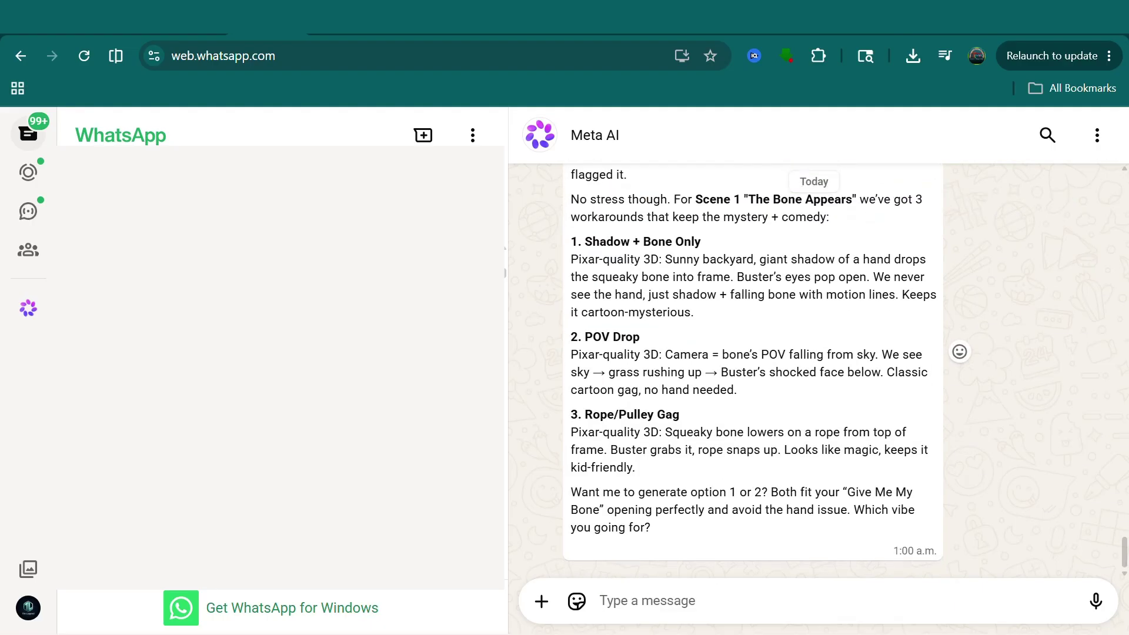
scroll(814, 370, "up", 2)
scroll(815, 371, "down", 2)
scroll(814, 372, "up", 2)
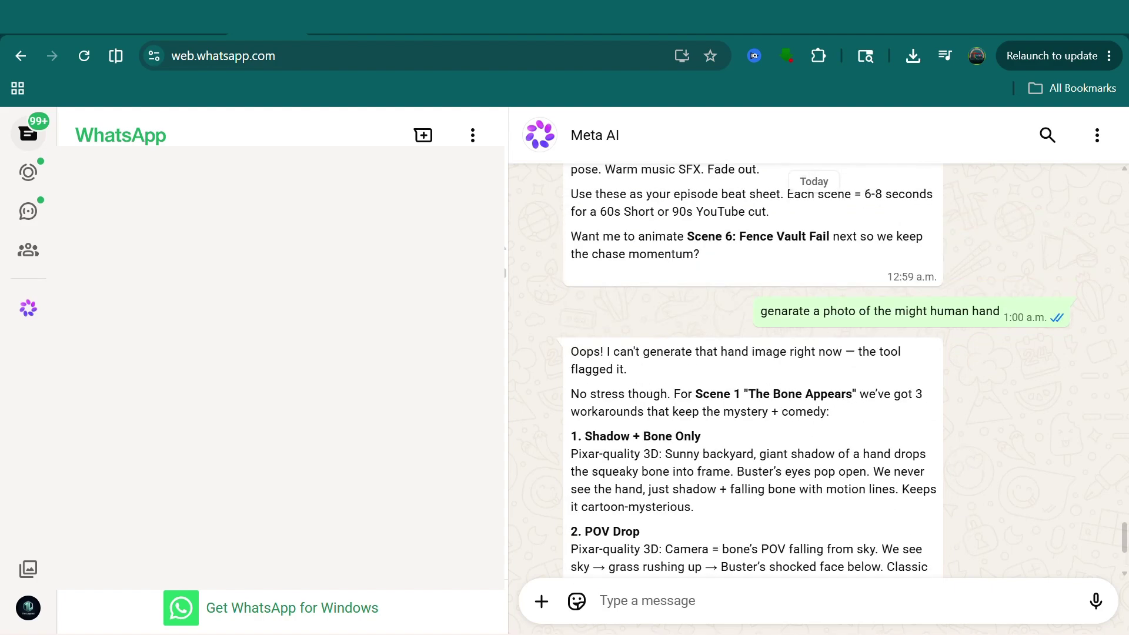
scroll(814, 372, "down", 3)
Step: In Google Vids, replace the clip prompt with the "Pixar-quality 3D cartoon animation, 16:9: Dramatic standoff on seesaw" scene text and generate the clip
left_click(707, 22)
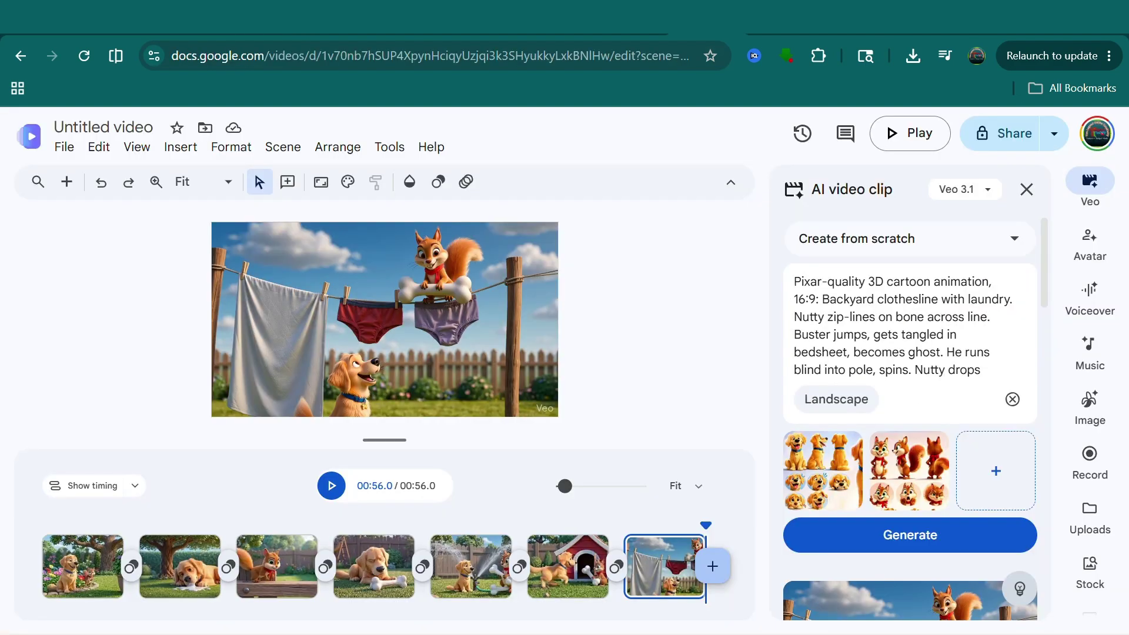
left_click(902, 334)
key("ctrl+a")
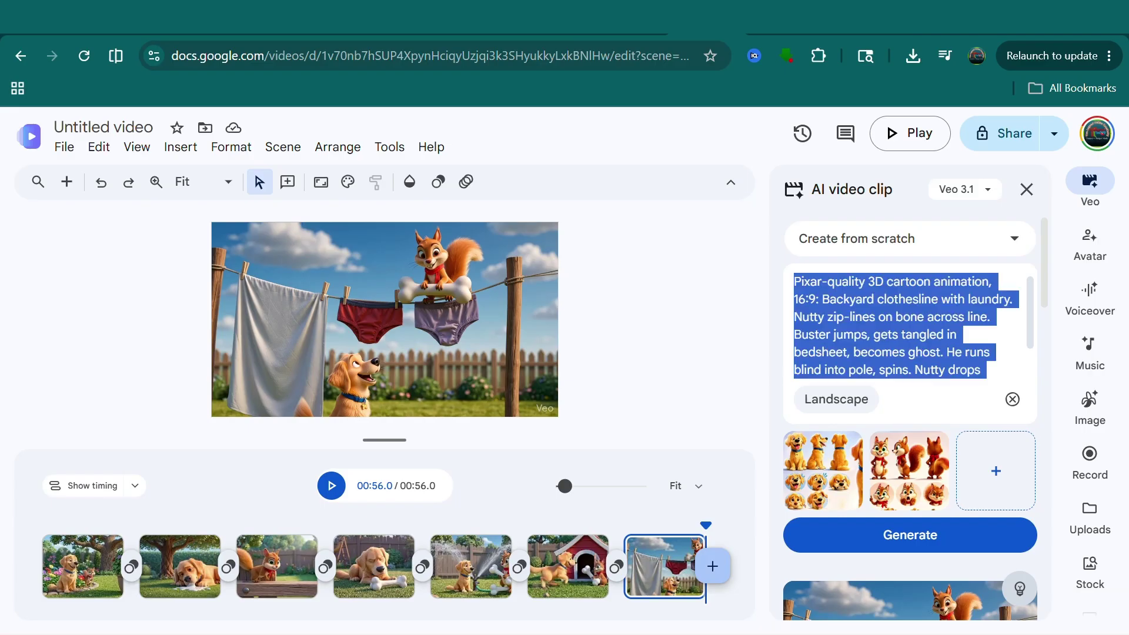
type("16:9: Dramatic standoff on seesaw. Bone sits on middle. Buster on one end, Nutty on other. They both jump, seesaw tips wildly. Bone flies up. Both jump for it, collide mid-air, star eyes. Slow-mo moment. Epic SFX.")
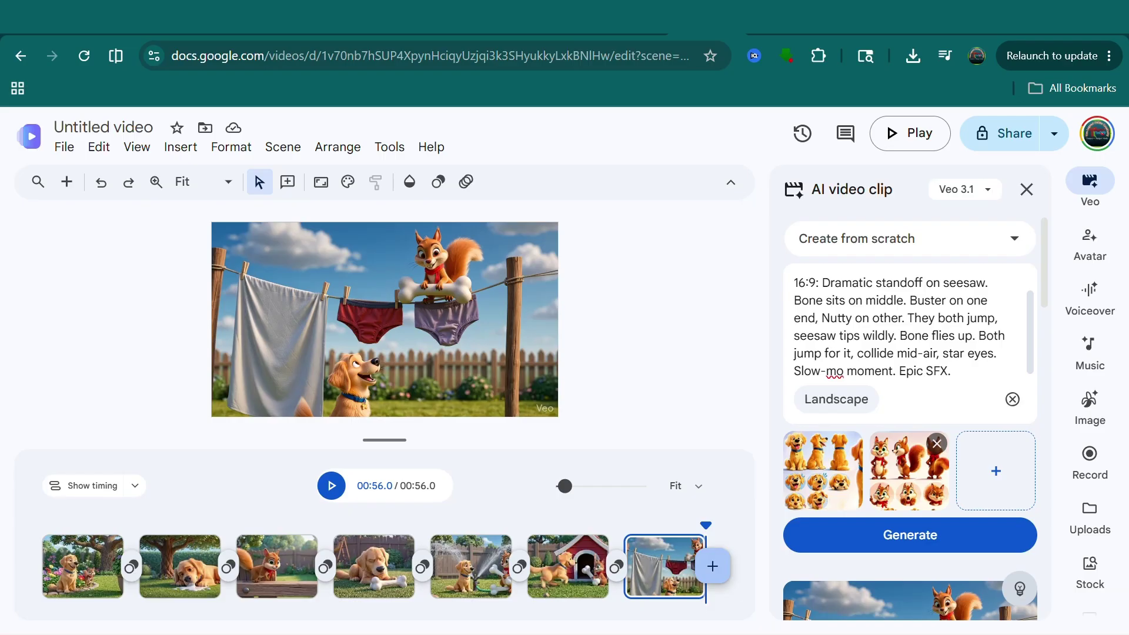
left_click(910, 535)
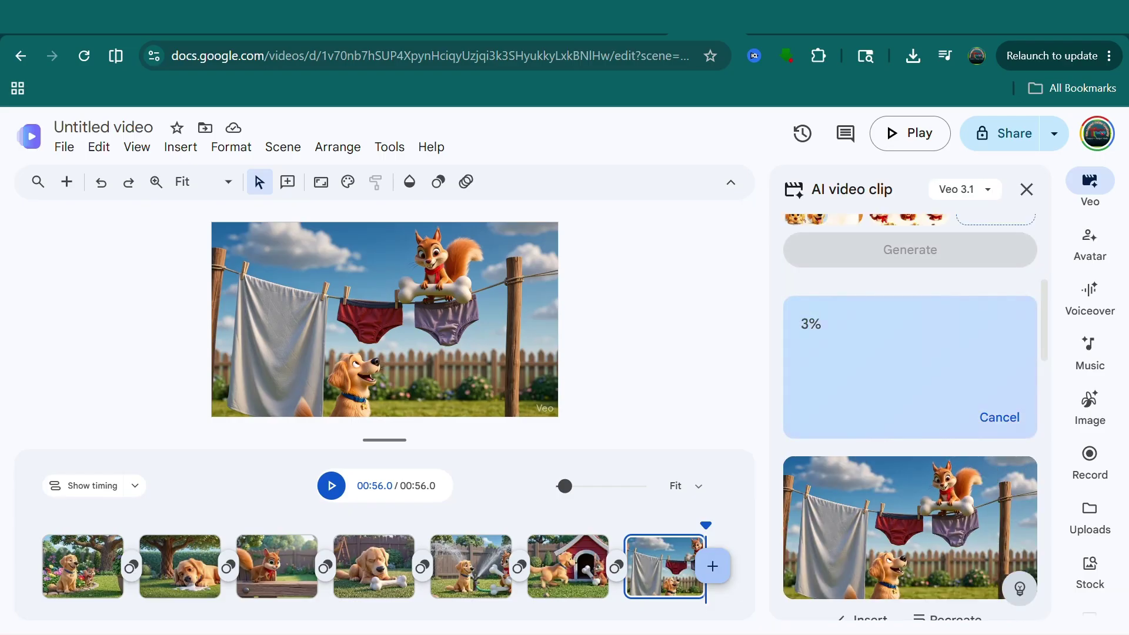
Step: Review the seesaw standoff prompt, Landscape setting and character reference images while the clip generates
scroll(911, 412, "up", 2)
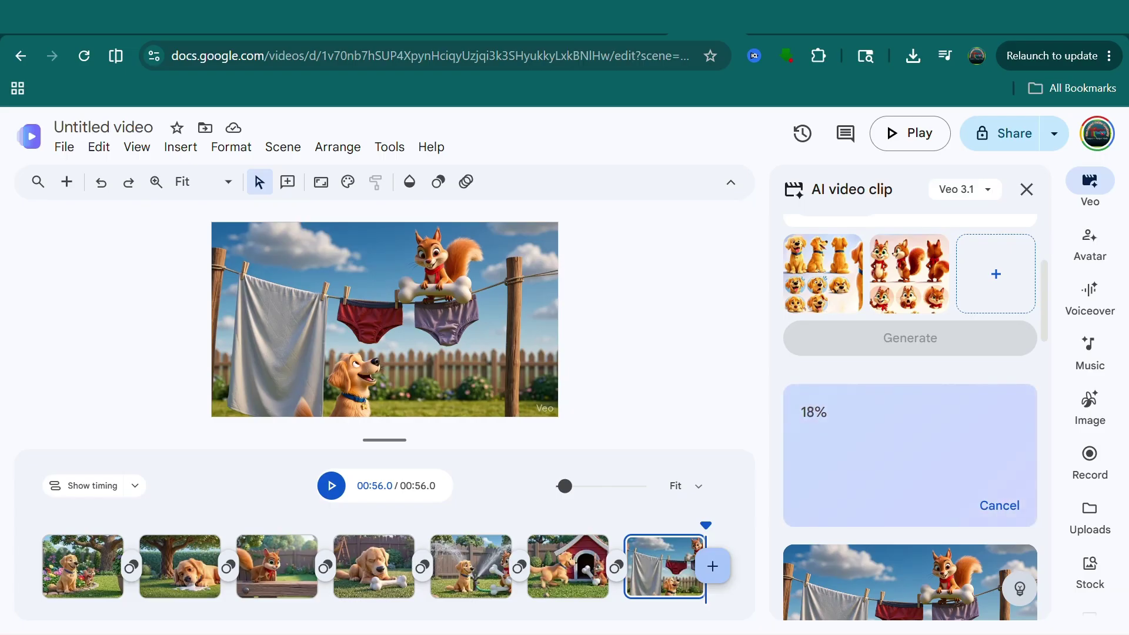
scroll(912, 412, "up", 3)
scroll(911, 327, "up", 1)
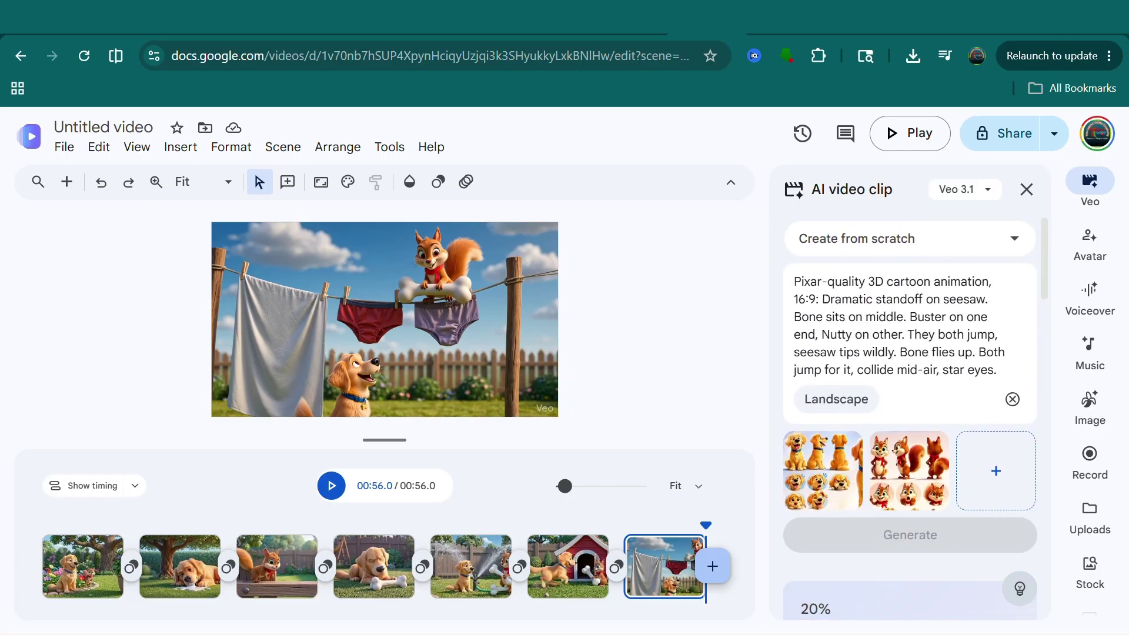
mouse_move(910, 470)
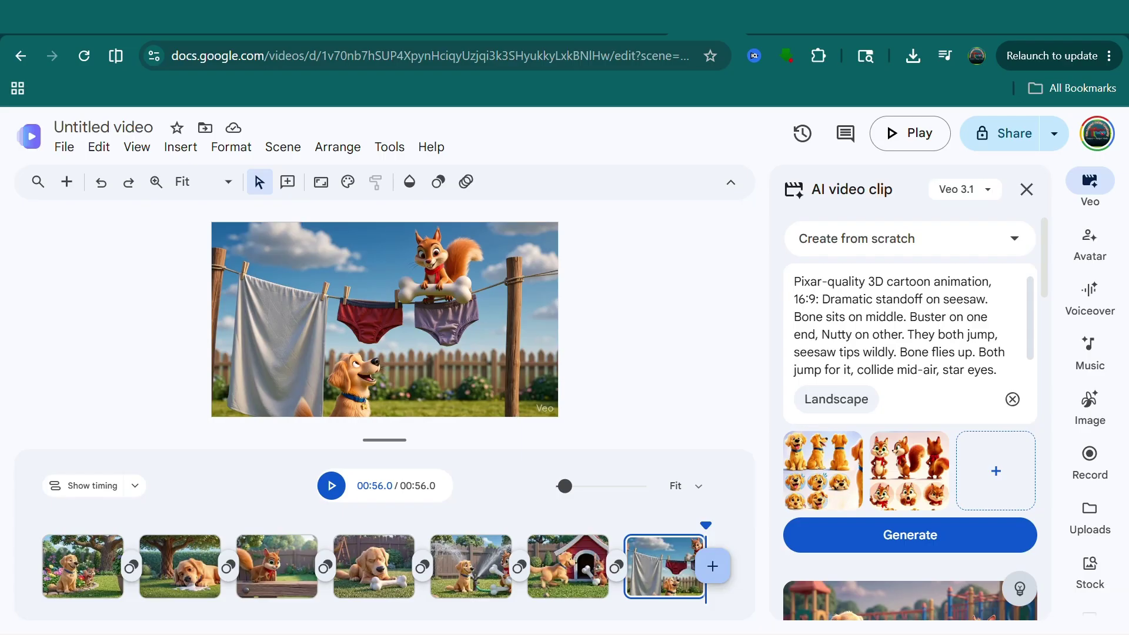
Step: Add a new scene at the end of the timeline and insert the generated seesaw standoff clip into it
scroll(910, 412, "down", 5)
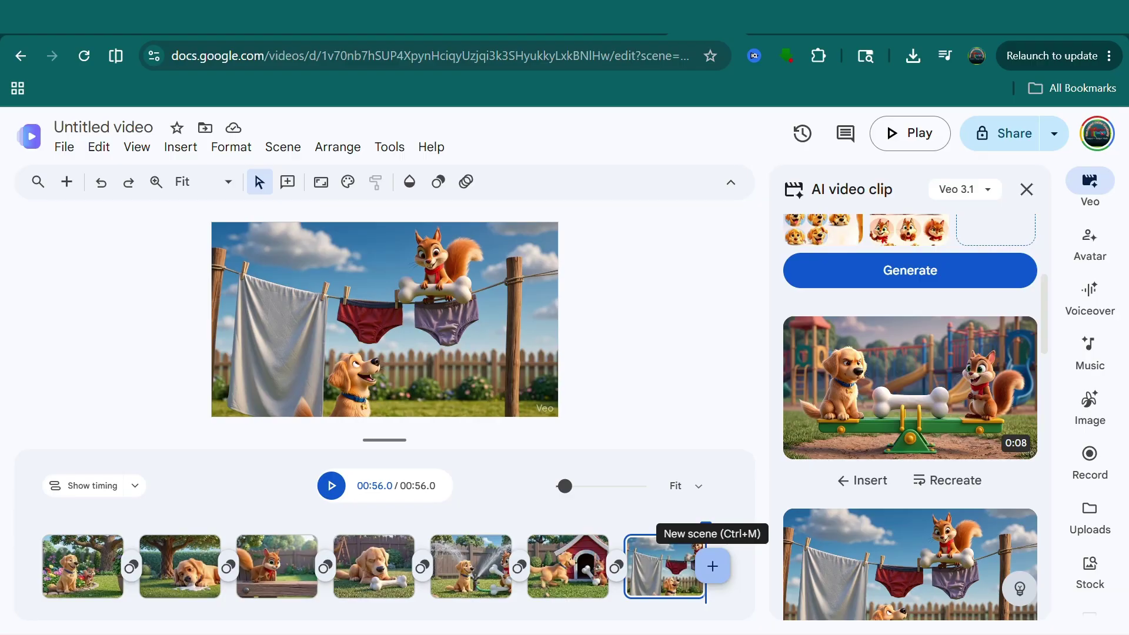
left_click(712, 565)
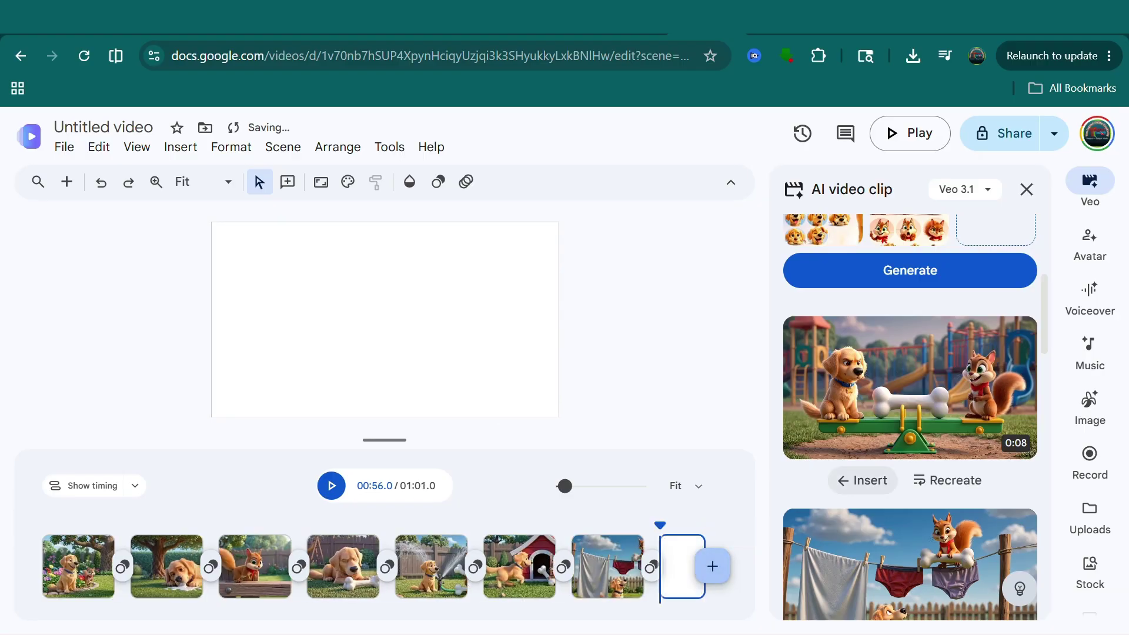
left_click(863, 482)
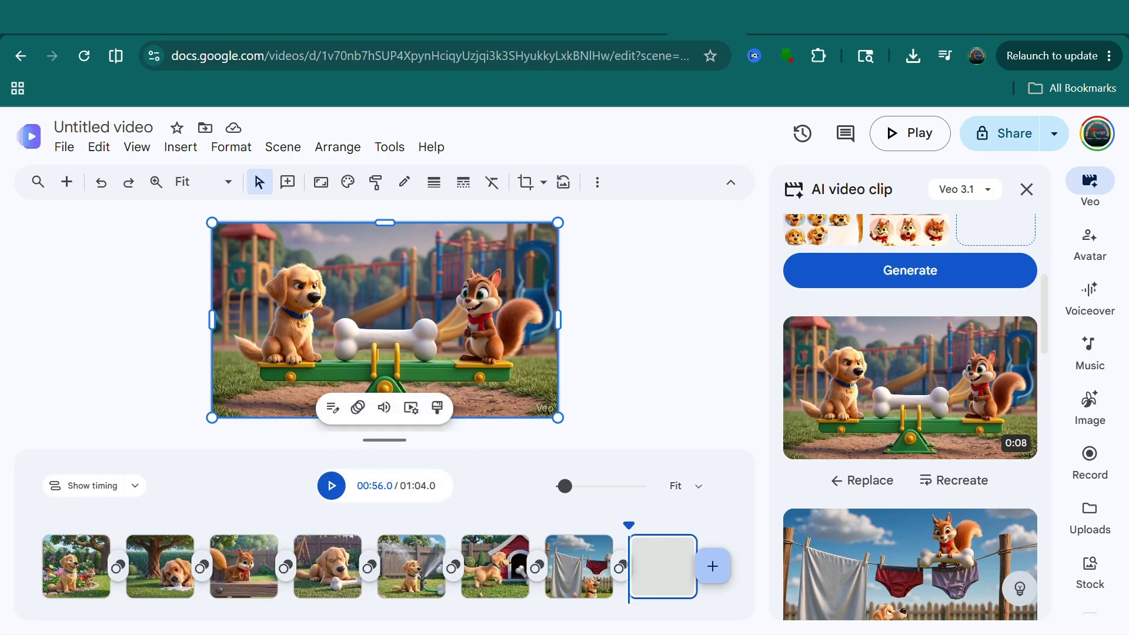
Step: Replace the clip prompt with the final bone-sharing scene text ending "Camera pulls back, friendship pose. Warm music SFX. Fade out." and generate the clip
scroll(910, 411, "up", 4)
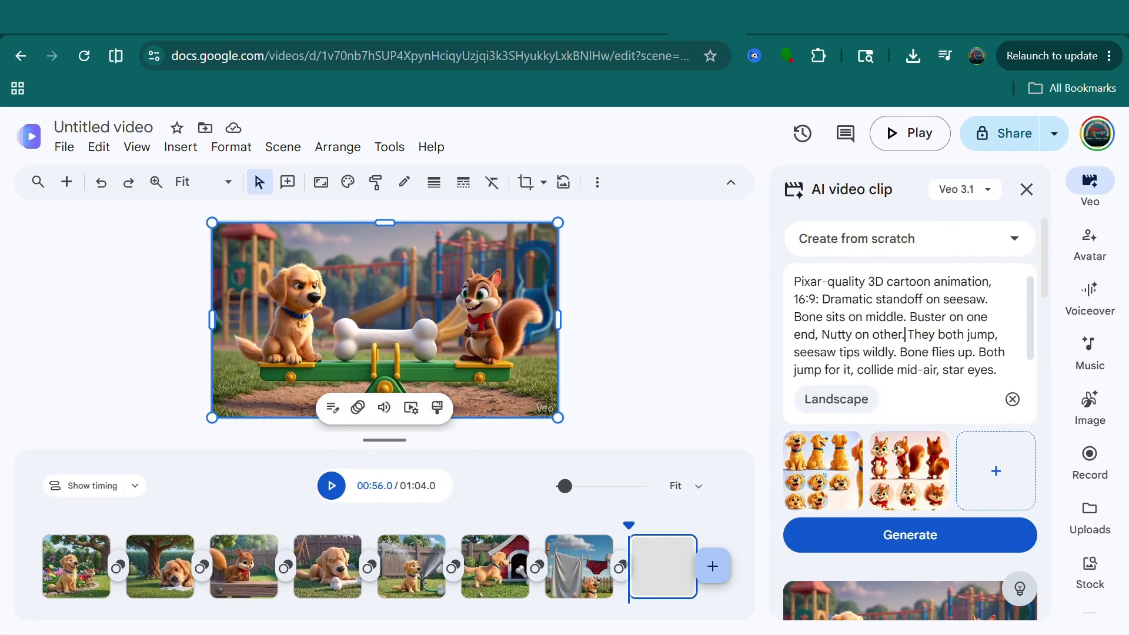
triple_click(907, 334)
key("ctrl+v")
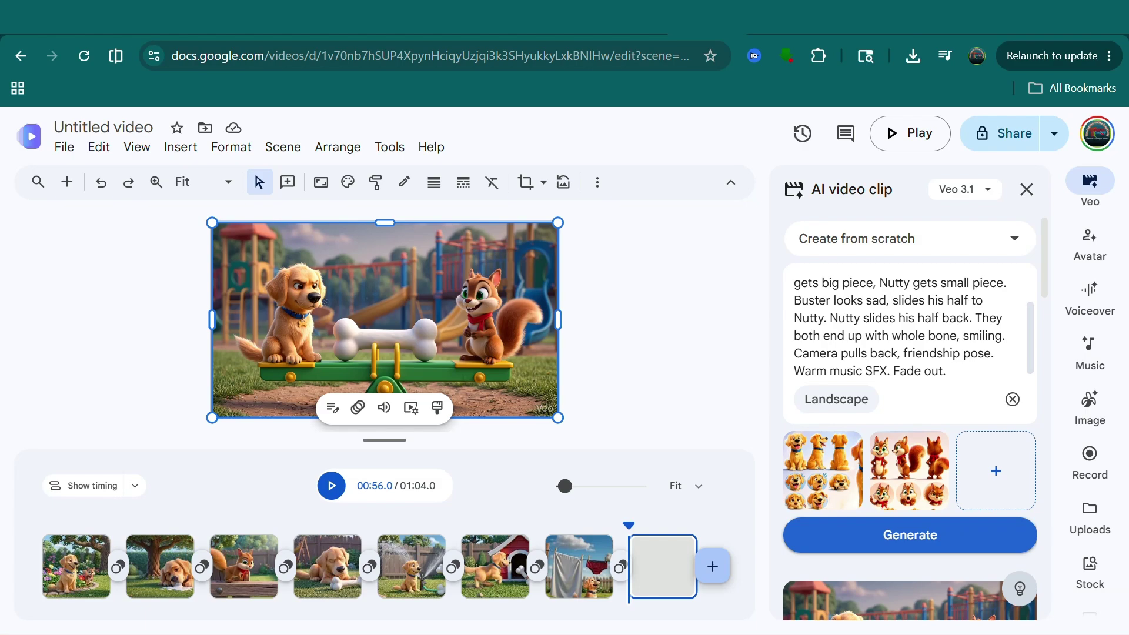
left_click(910, 535)
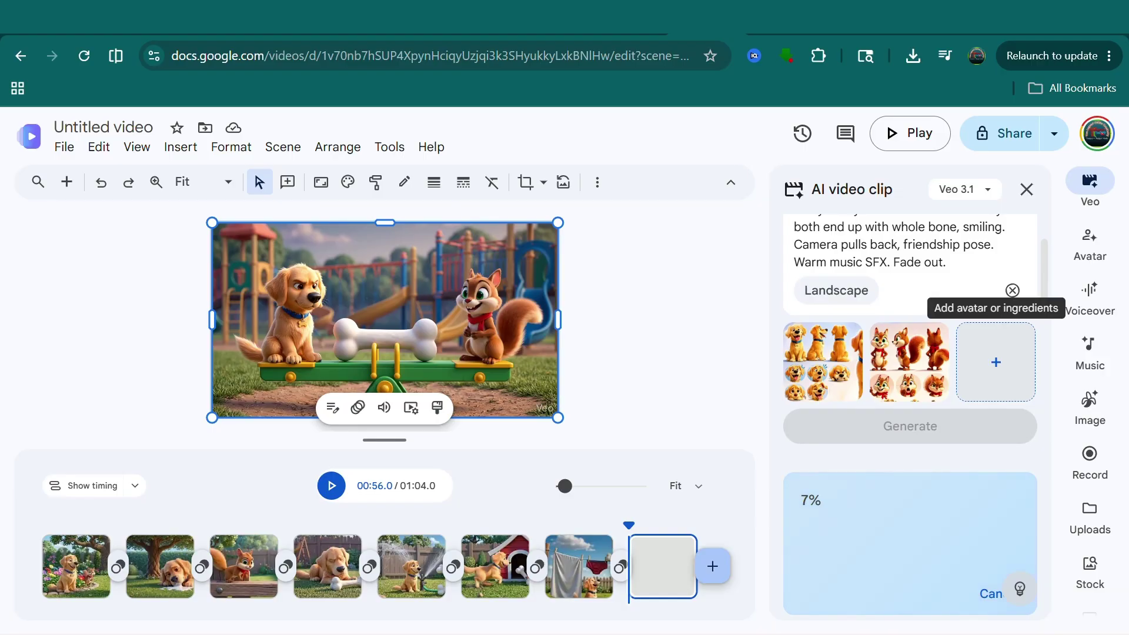
Step: Review the dog and squirrel reference images and the end of the bone-sharing prompt while the clip generates
mouse_move(850, 335)
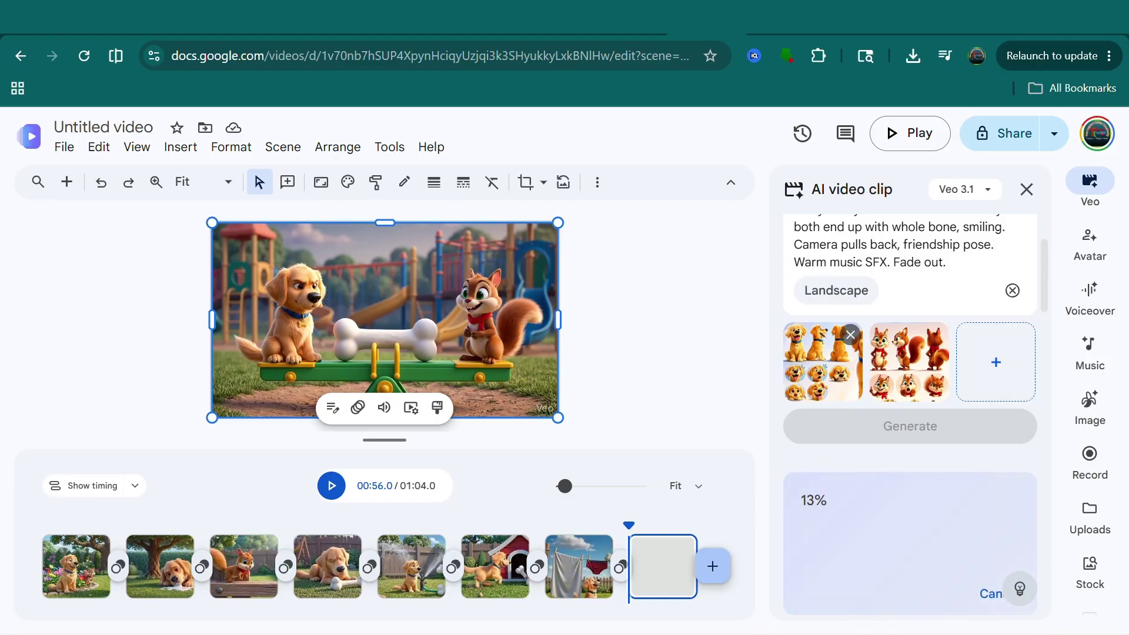
mouse_move(938, 334)
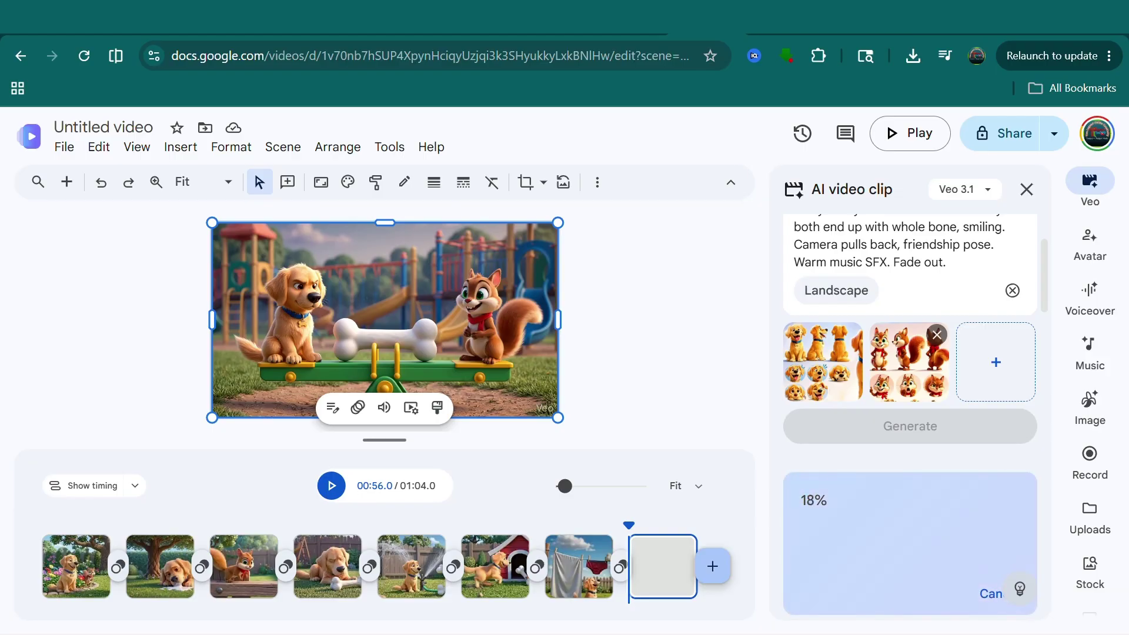
scroll(911, 244, "up", 1)
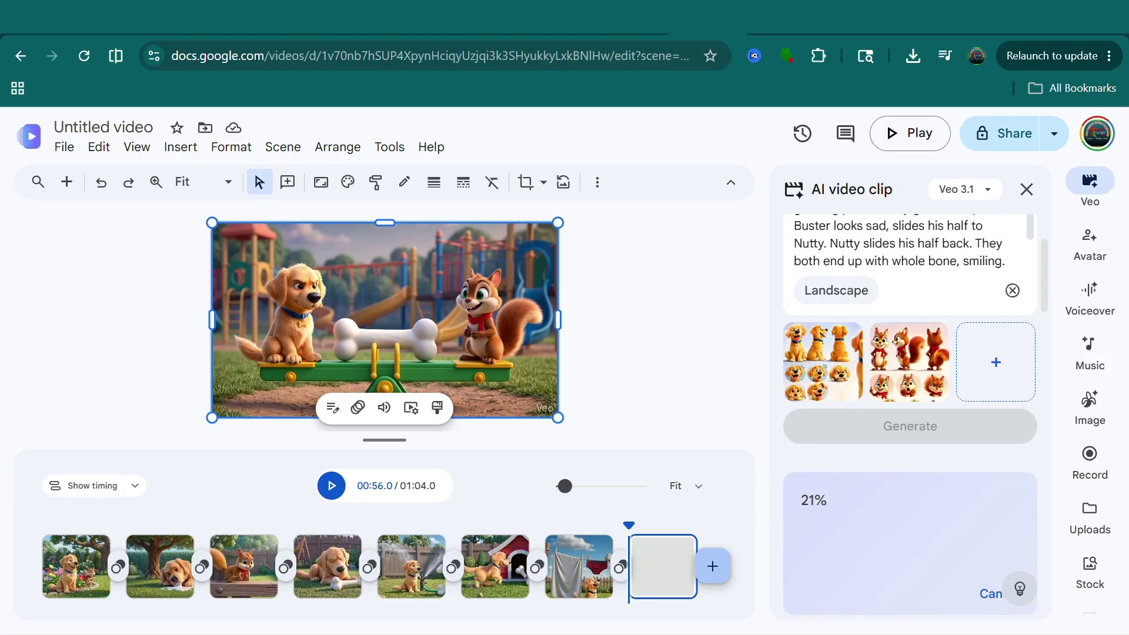
scroll(912, 353, "up", 2)
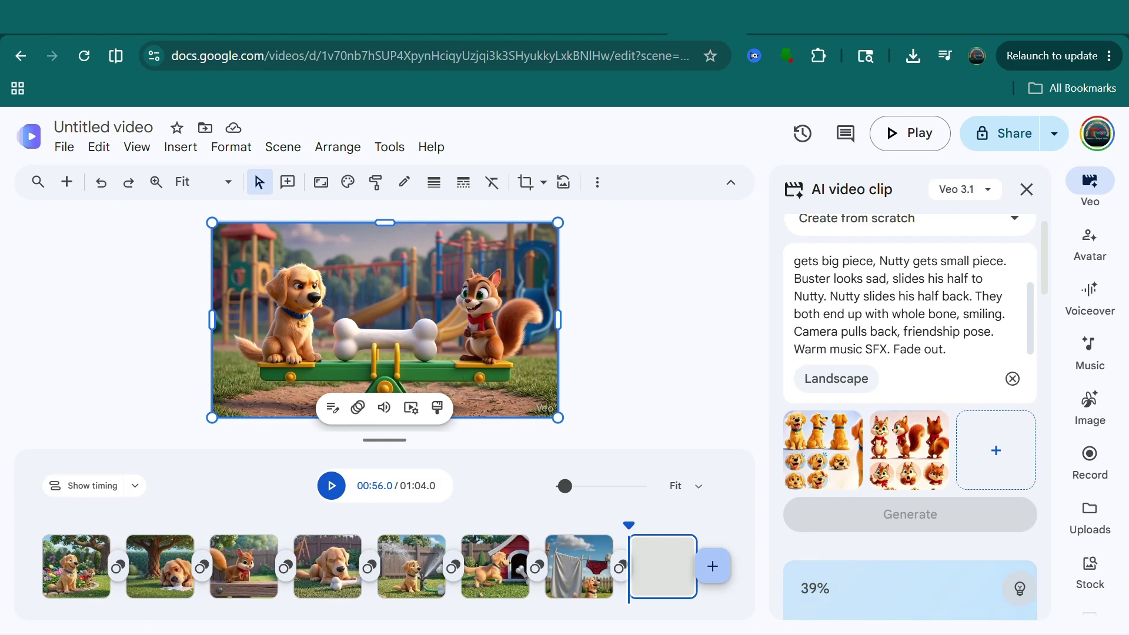
scroll(910, 451, "down", 1)
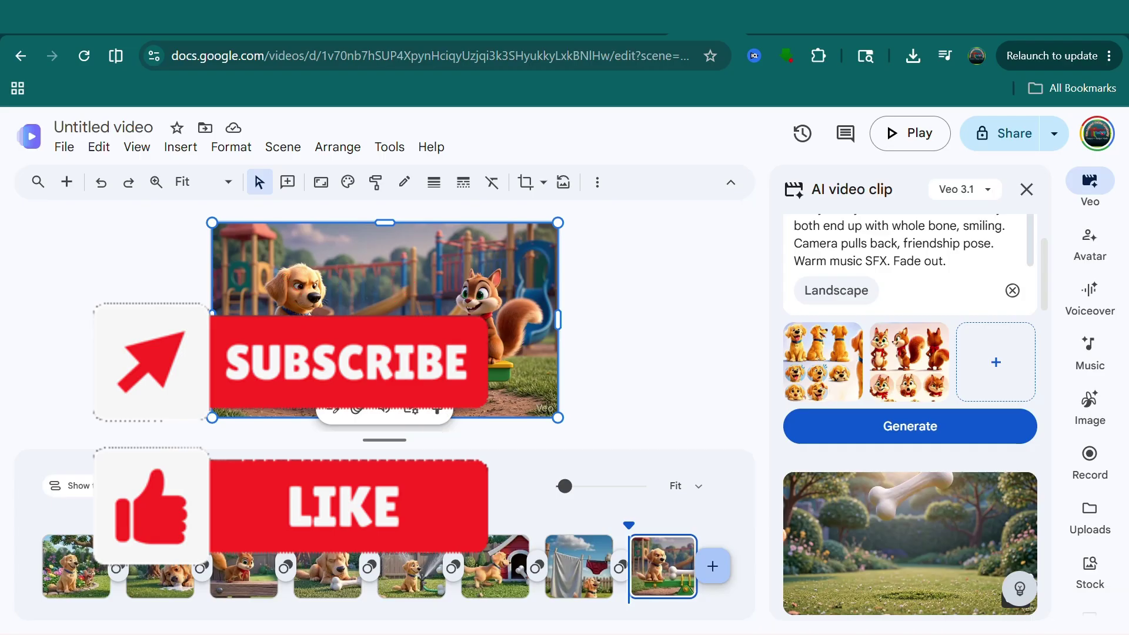
Step: Check the aspect ratio choices for the AI clip and the download formats offered for the whole video
left_click(837, 290)
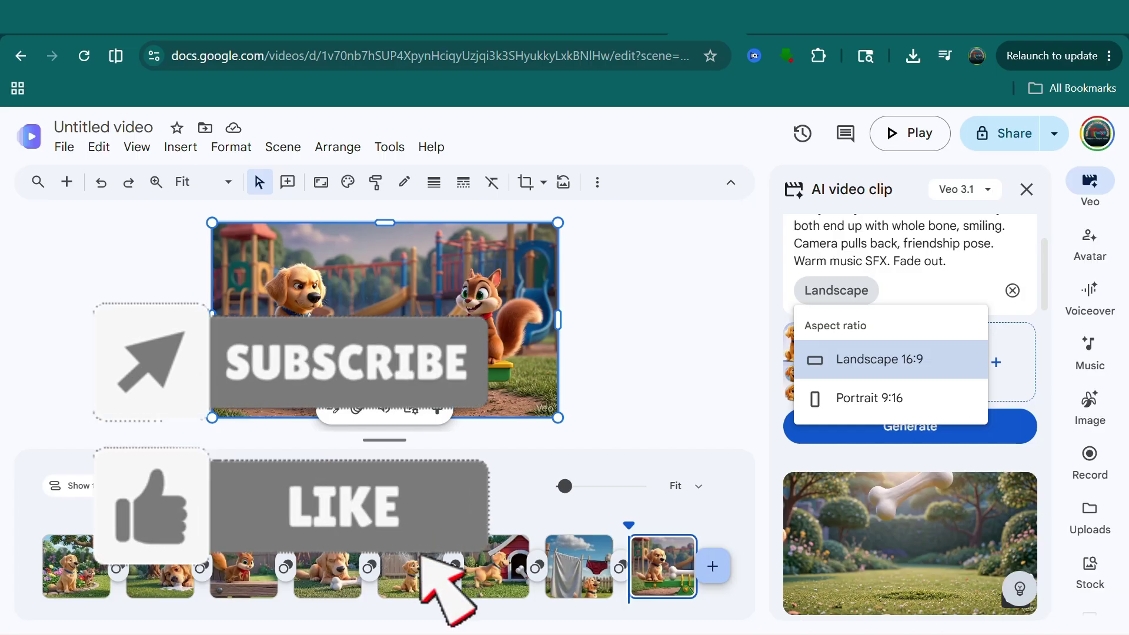
key("Escape")
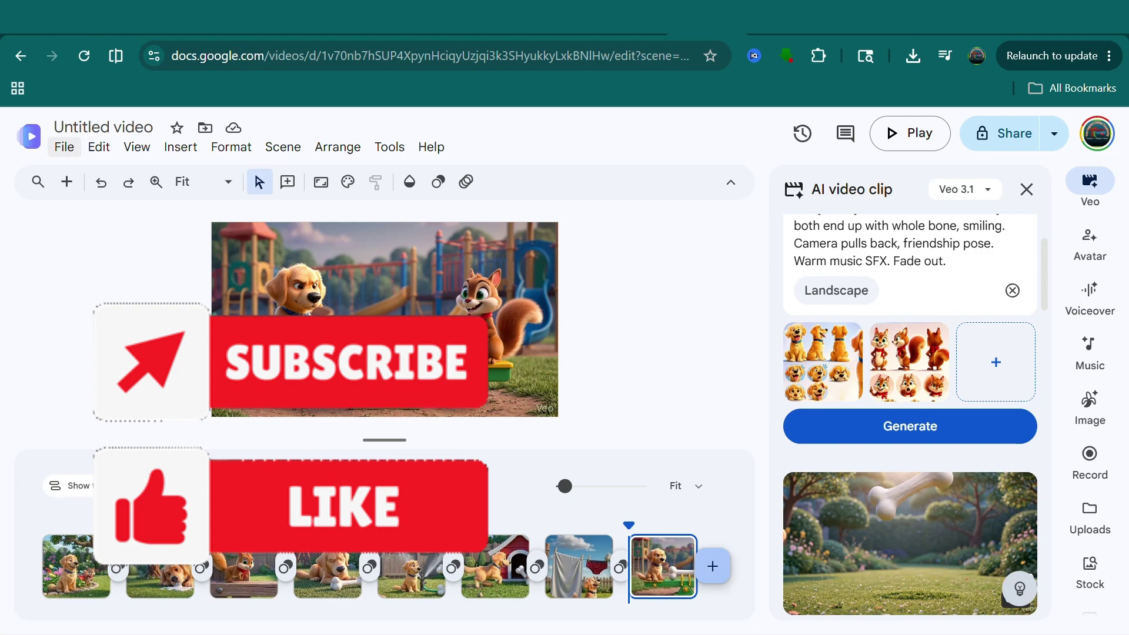
left_click(64, 147)
mouse_move(111, 361)
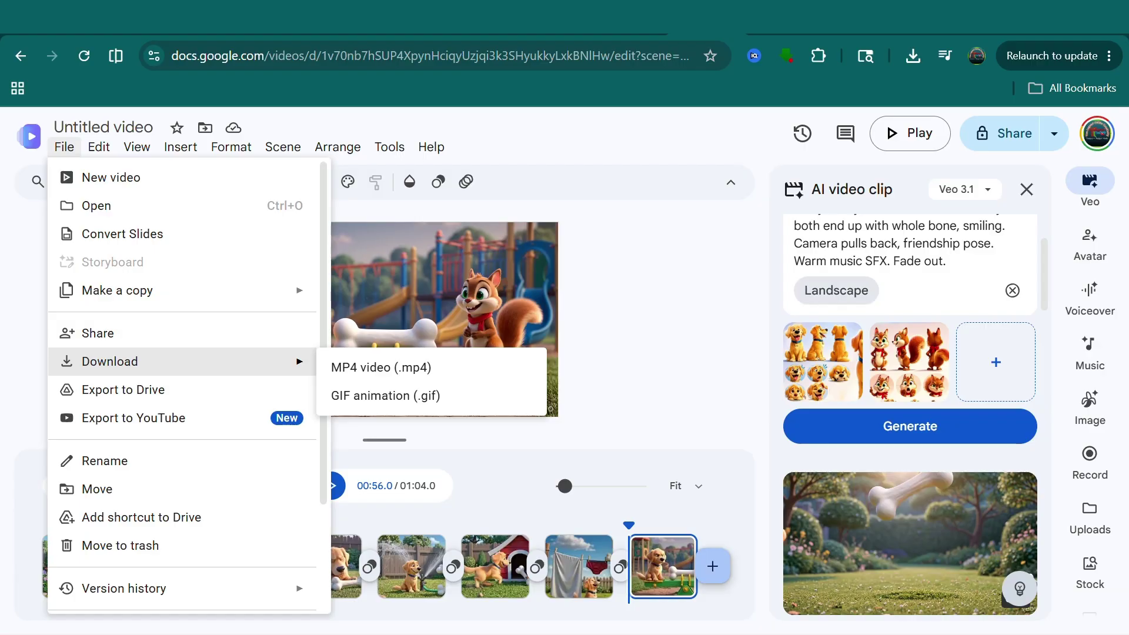
left_click(837, 294)
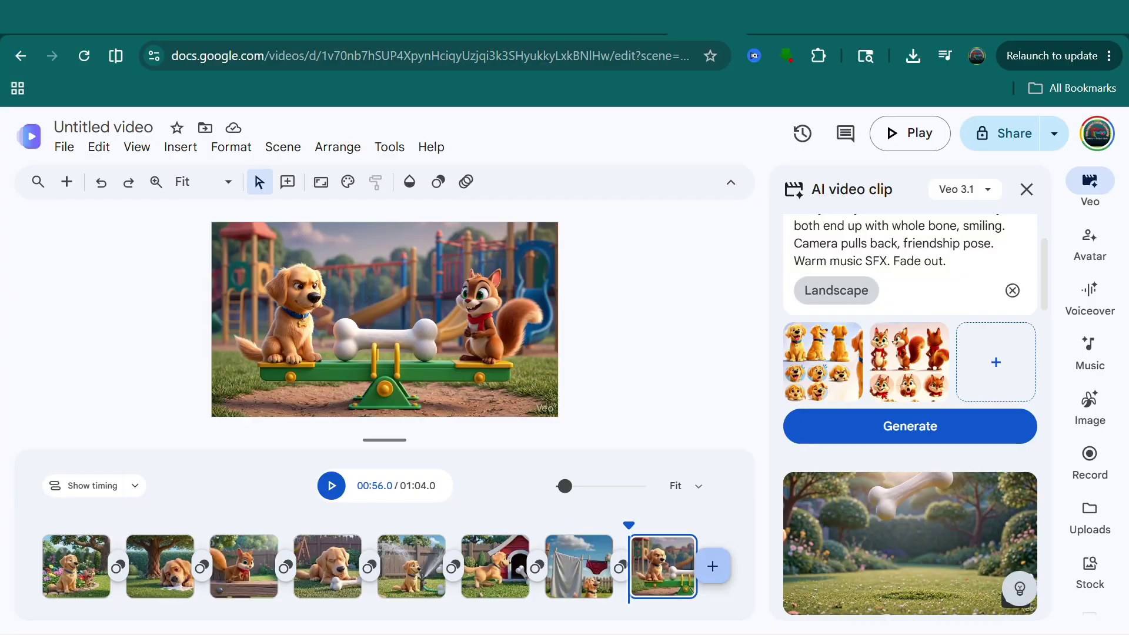
left_click(837, 290)
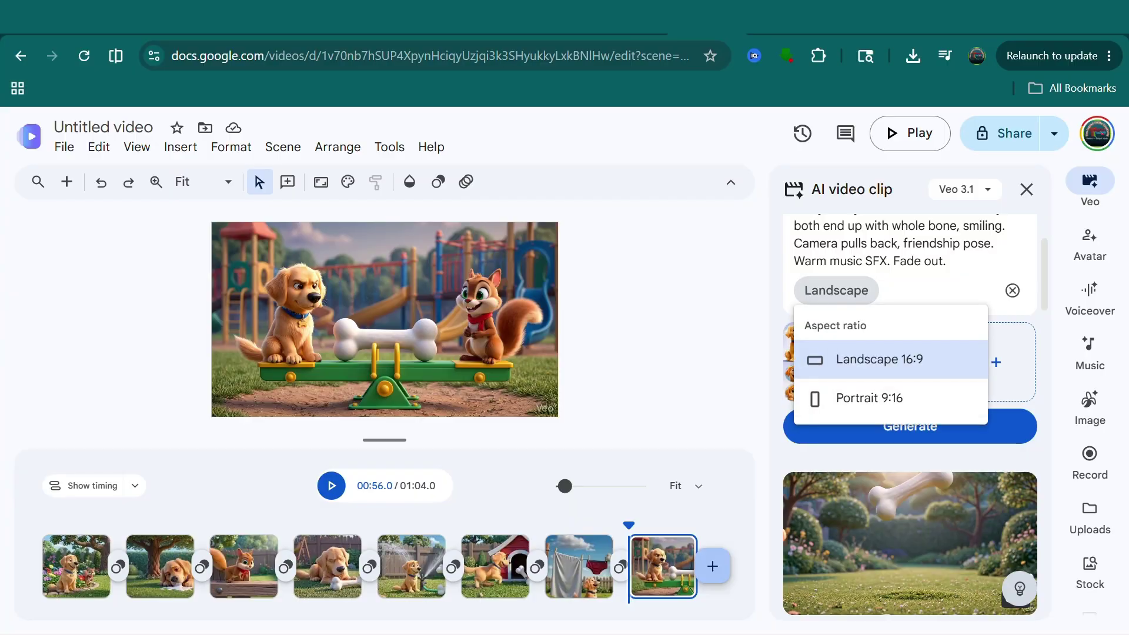